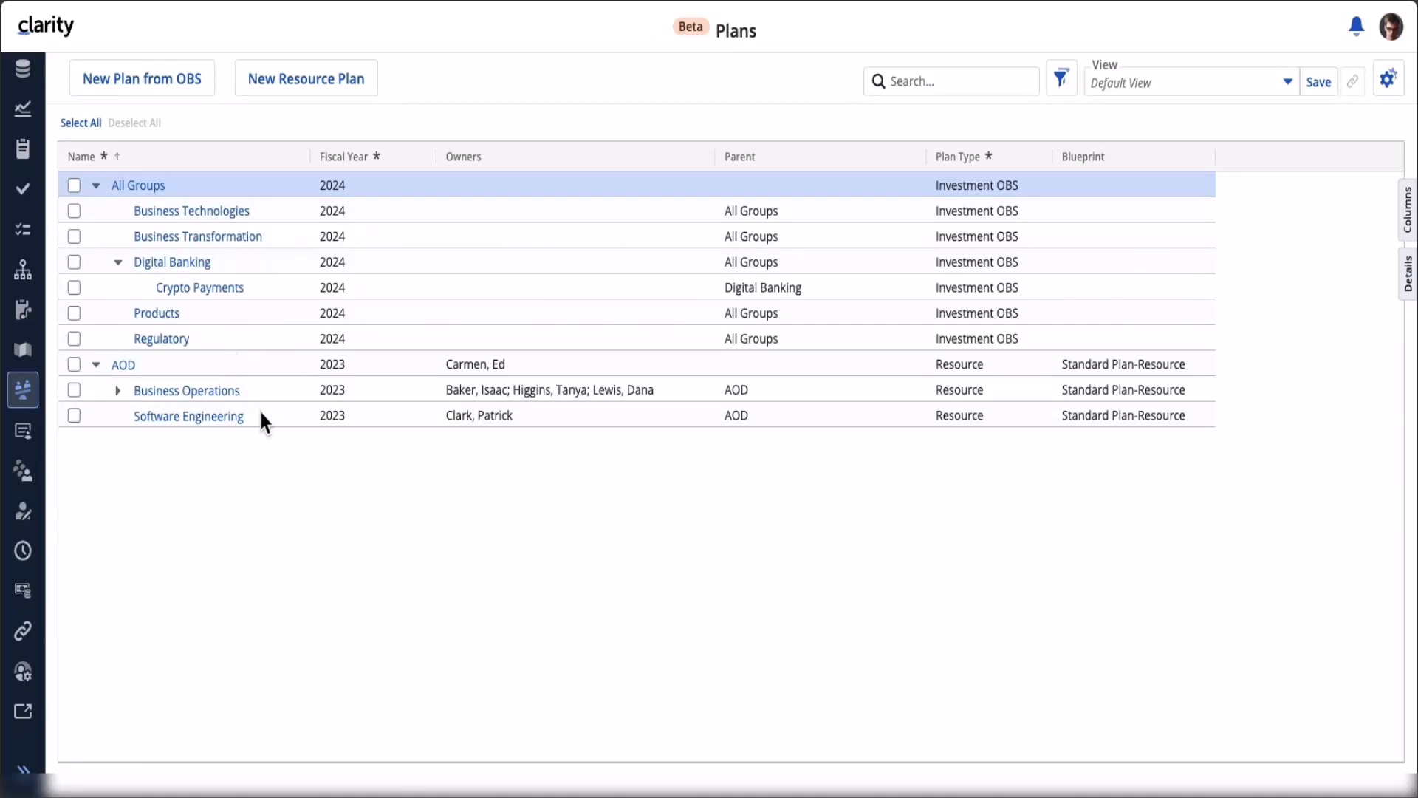
Collapse and re-expand the Digital Banking and All Groups levels of the plan hierarchy.
click(118, 263)
click(118, 262)
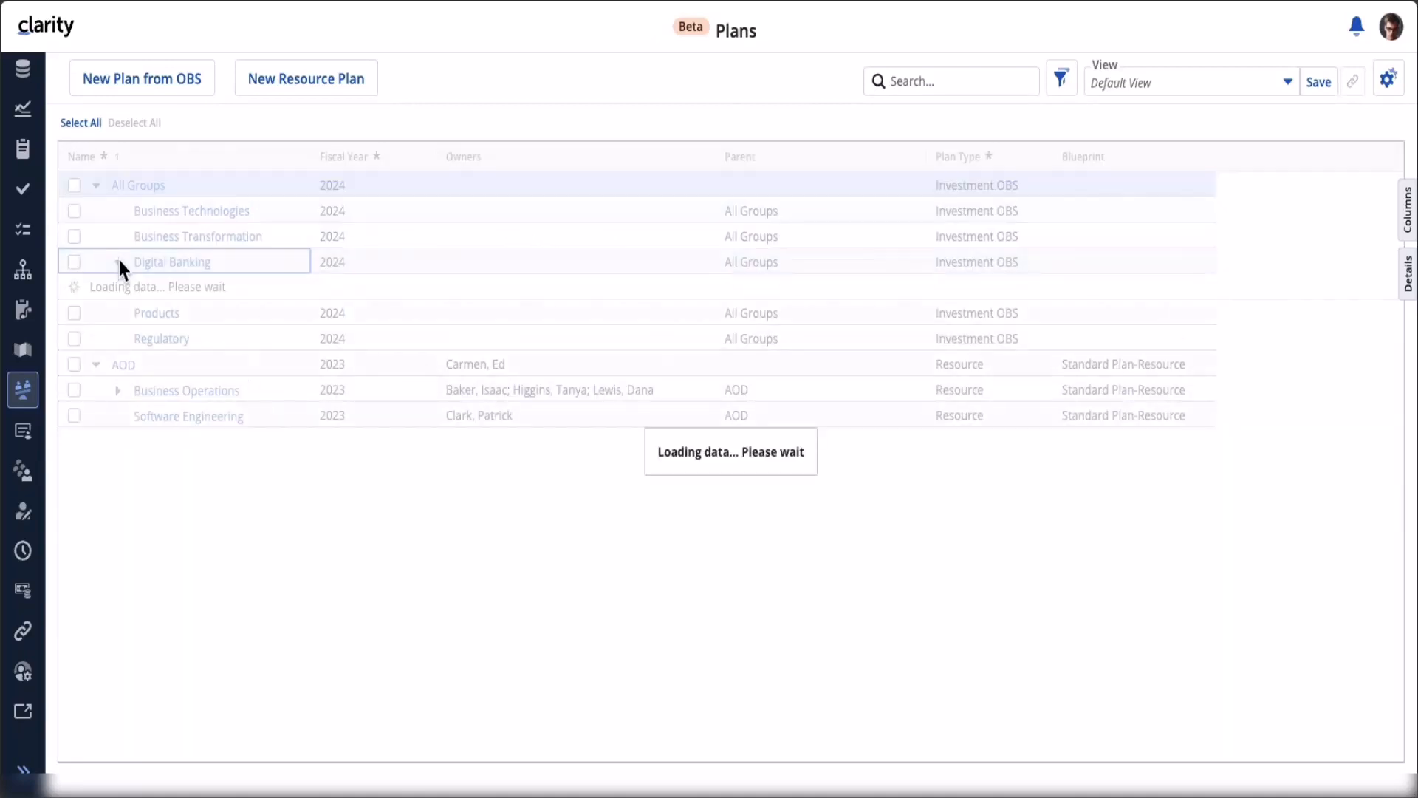
click(97, 185)
click(97, 186)
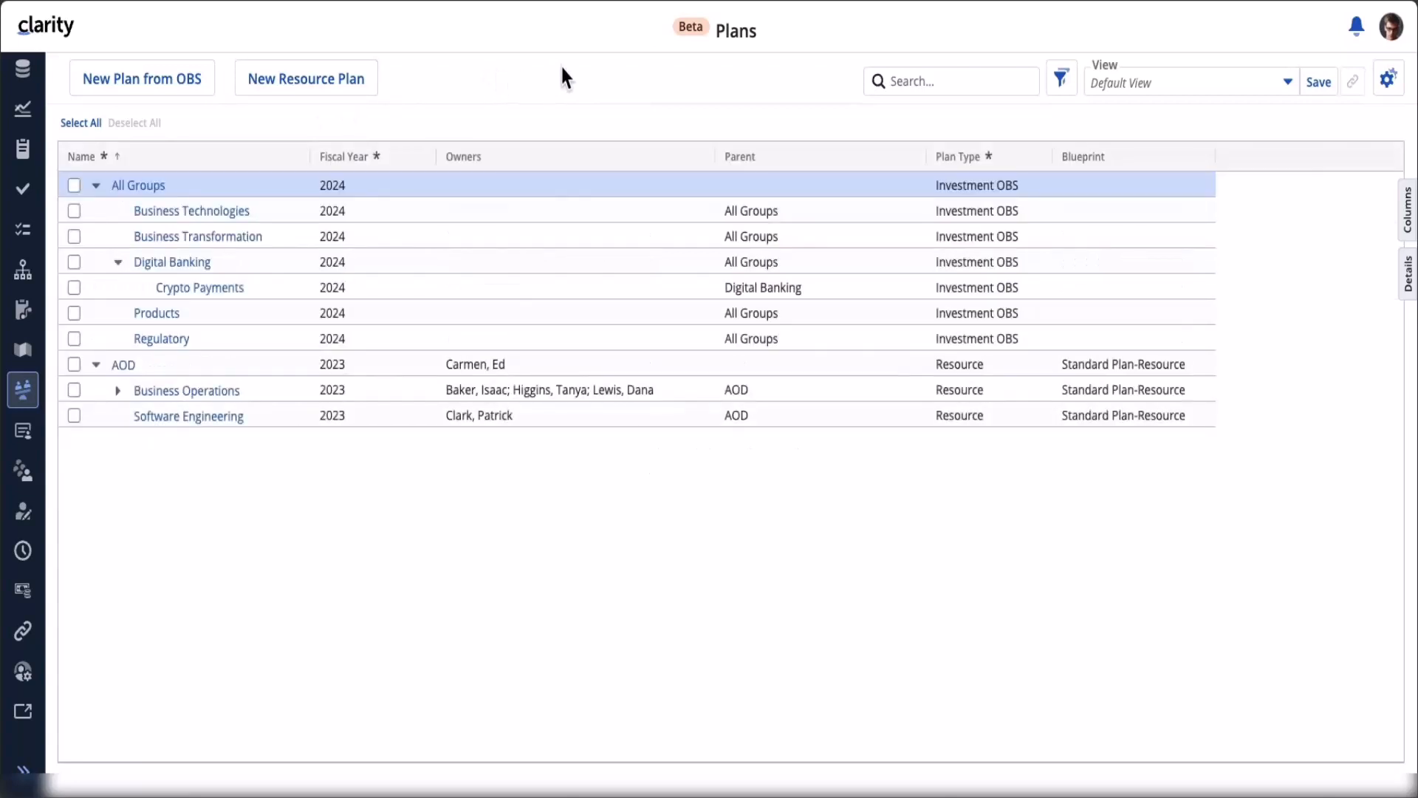
Check the Show Expandable Tree setting in the plan grid's view options, leaving the tree display on.
click(1388, 79)
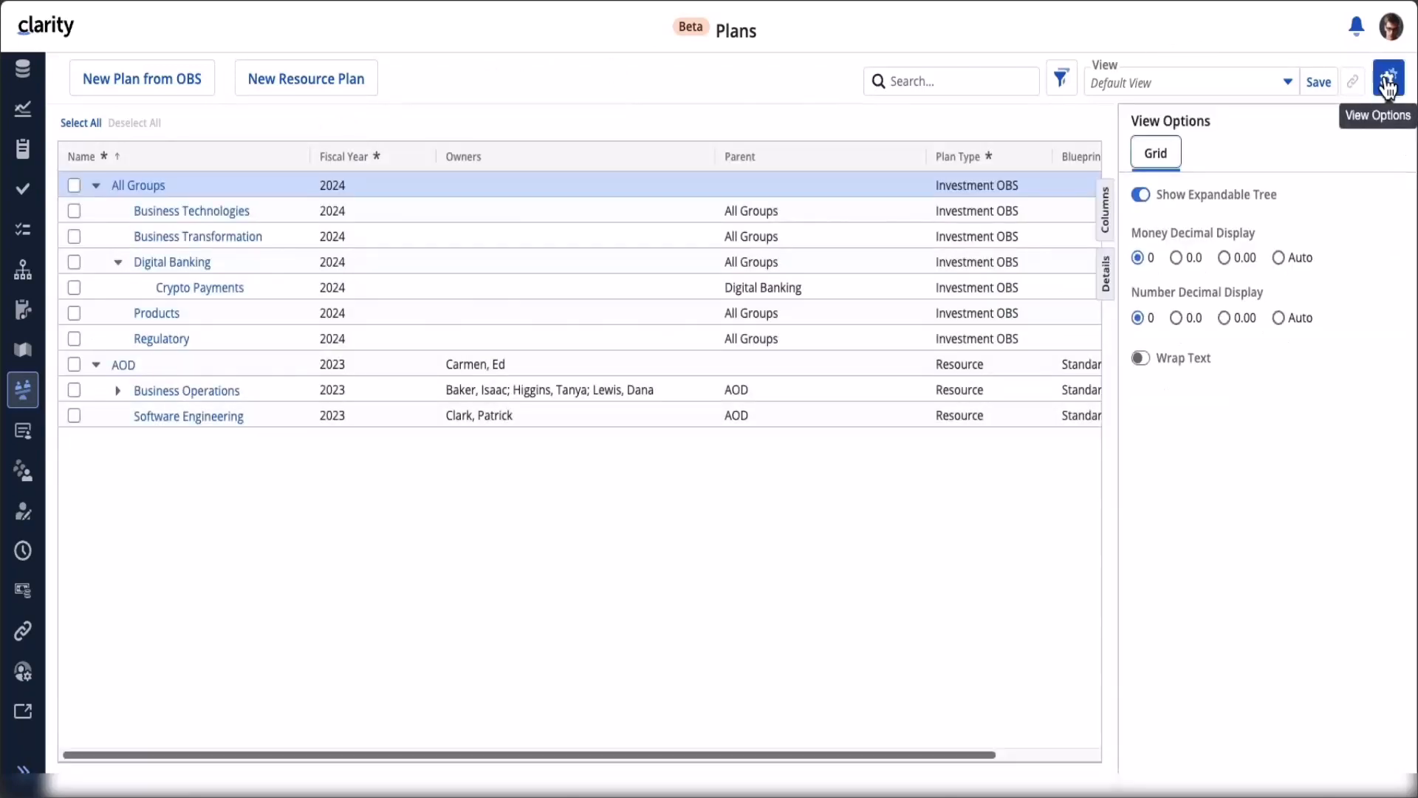
click(1144, 200)
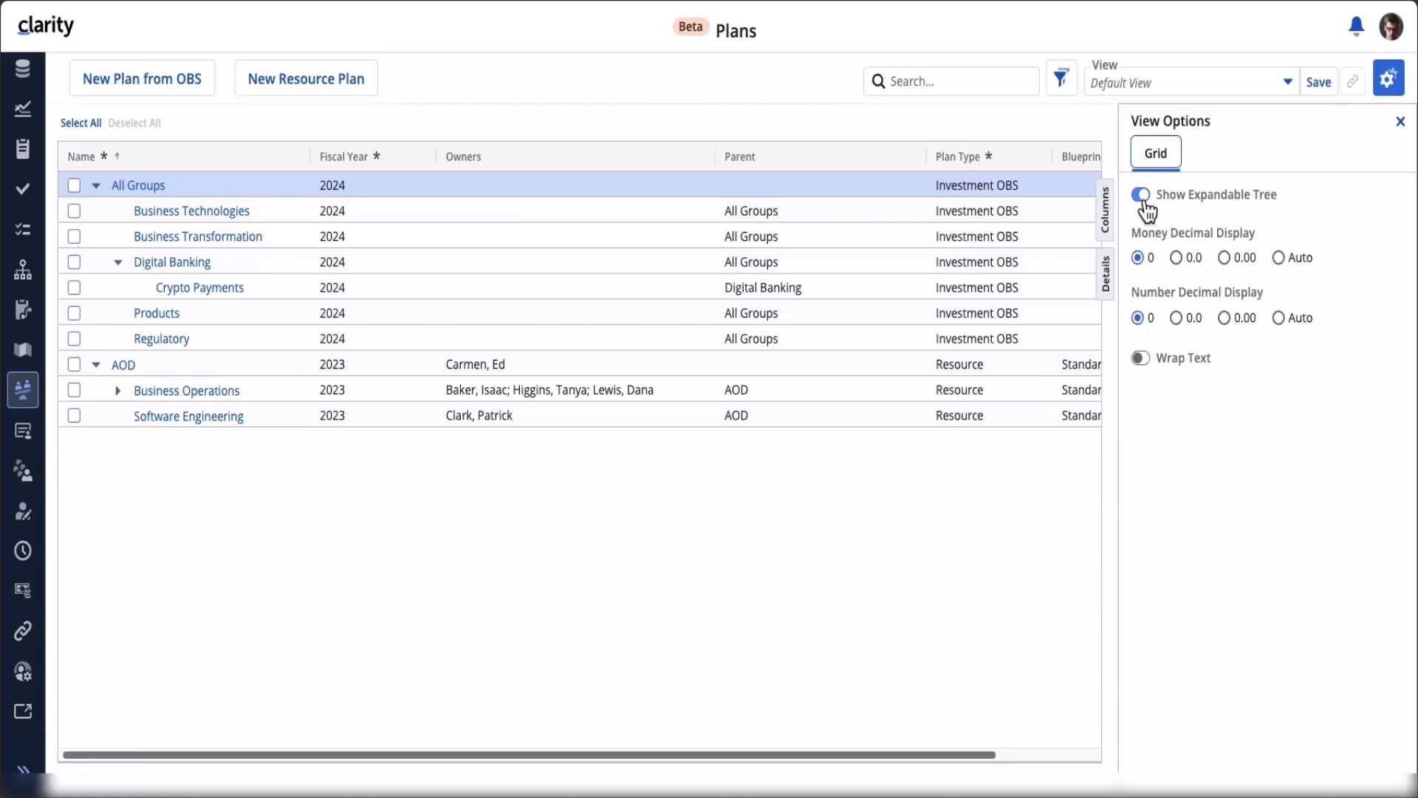
click(1399, 121)
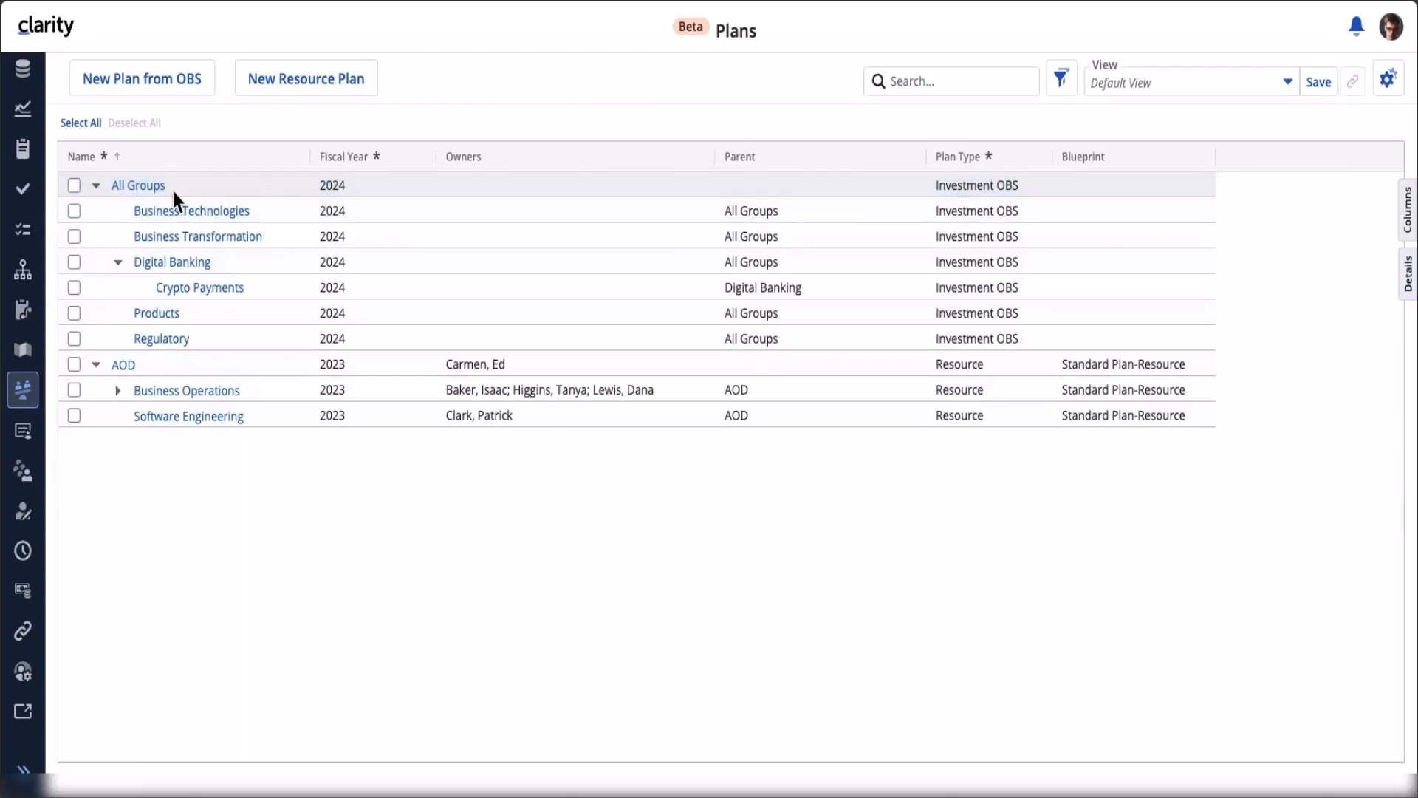
Open the All Groups plan, expand its 2023 and 2024 totals by child plan, and check the available plan actions.
click(140, 188)
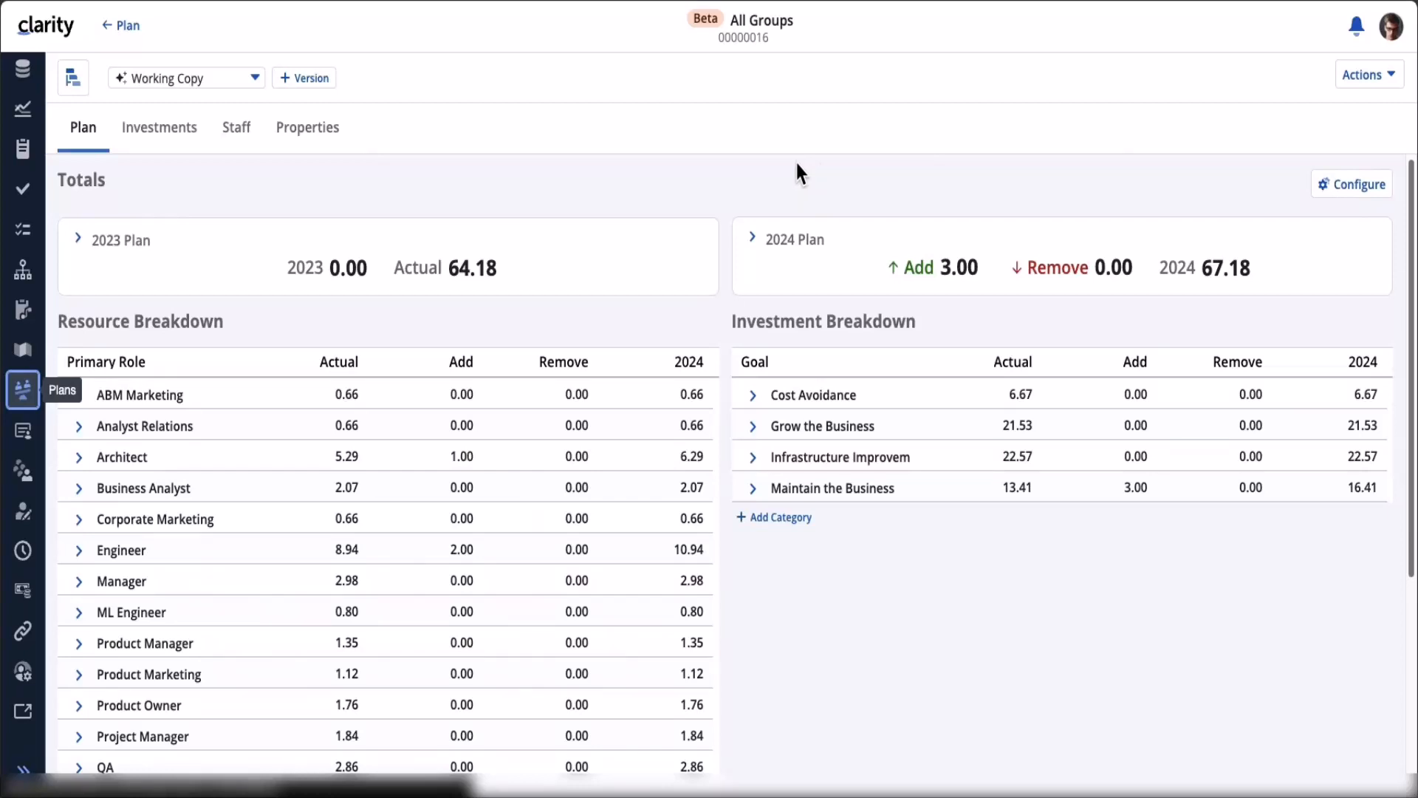
click(75, 237)
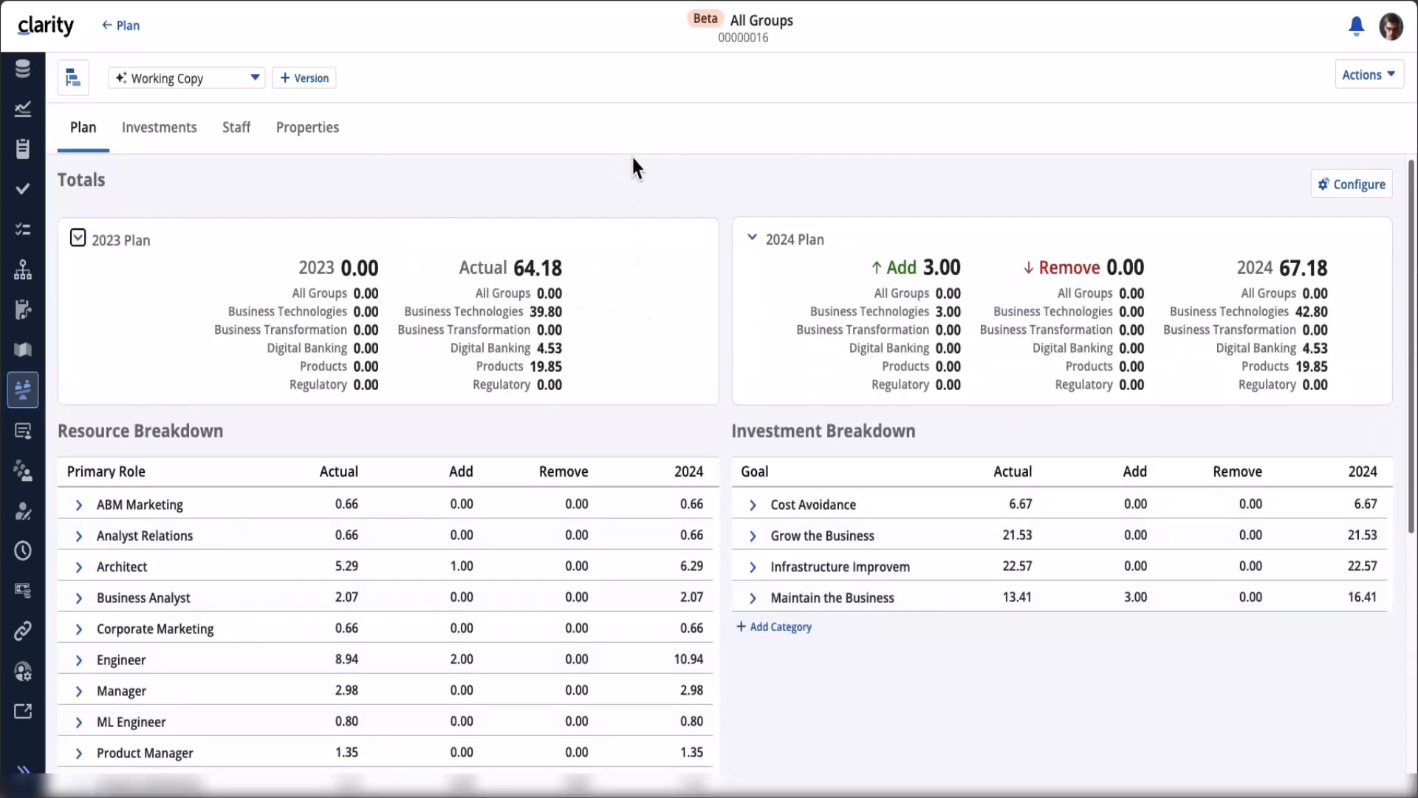
click(1373, 75)
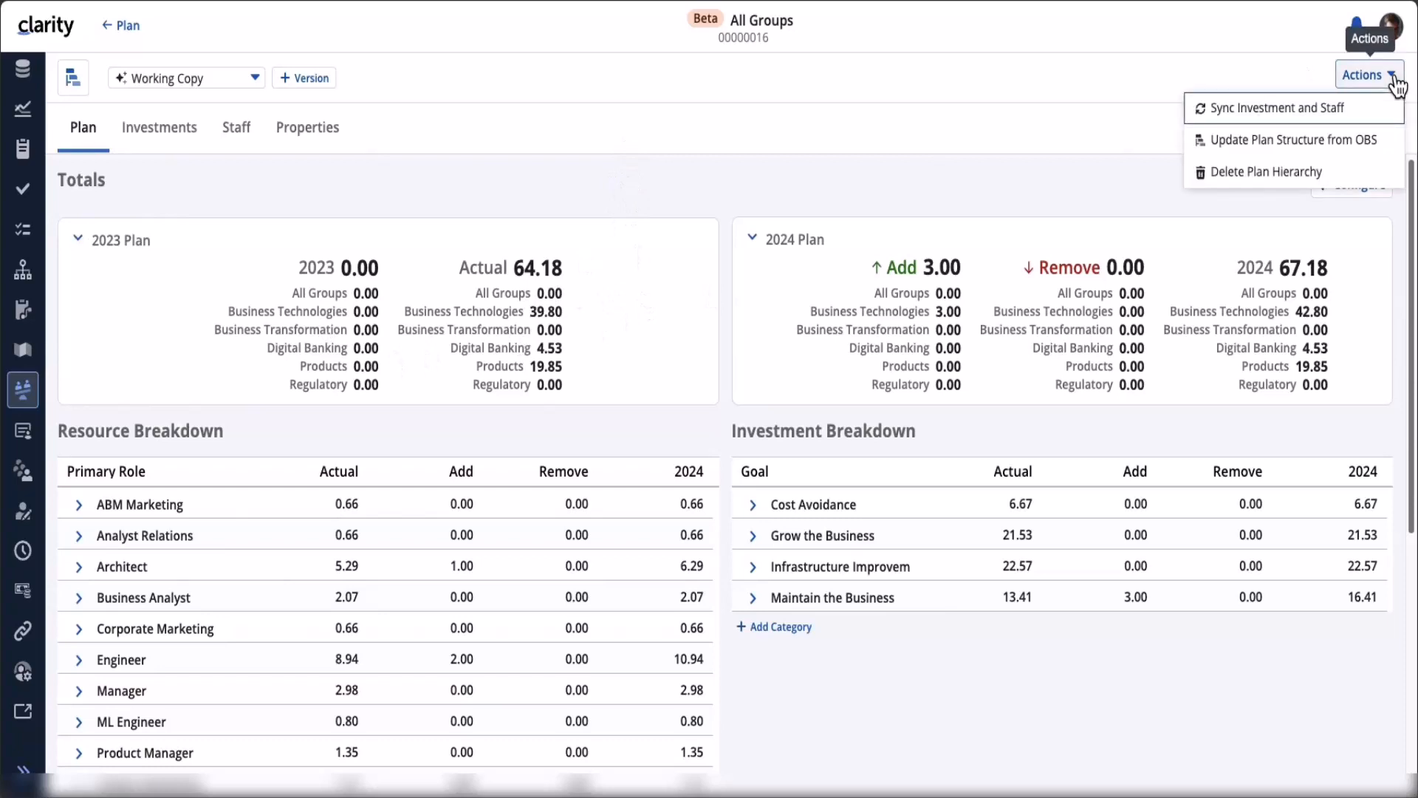
click(1228, 56)
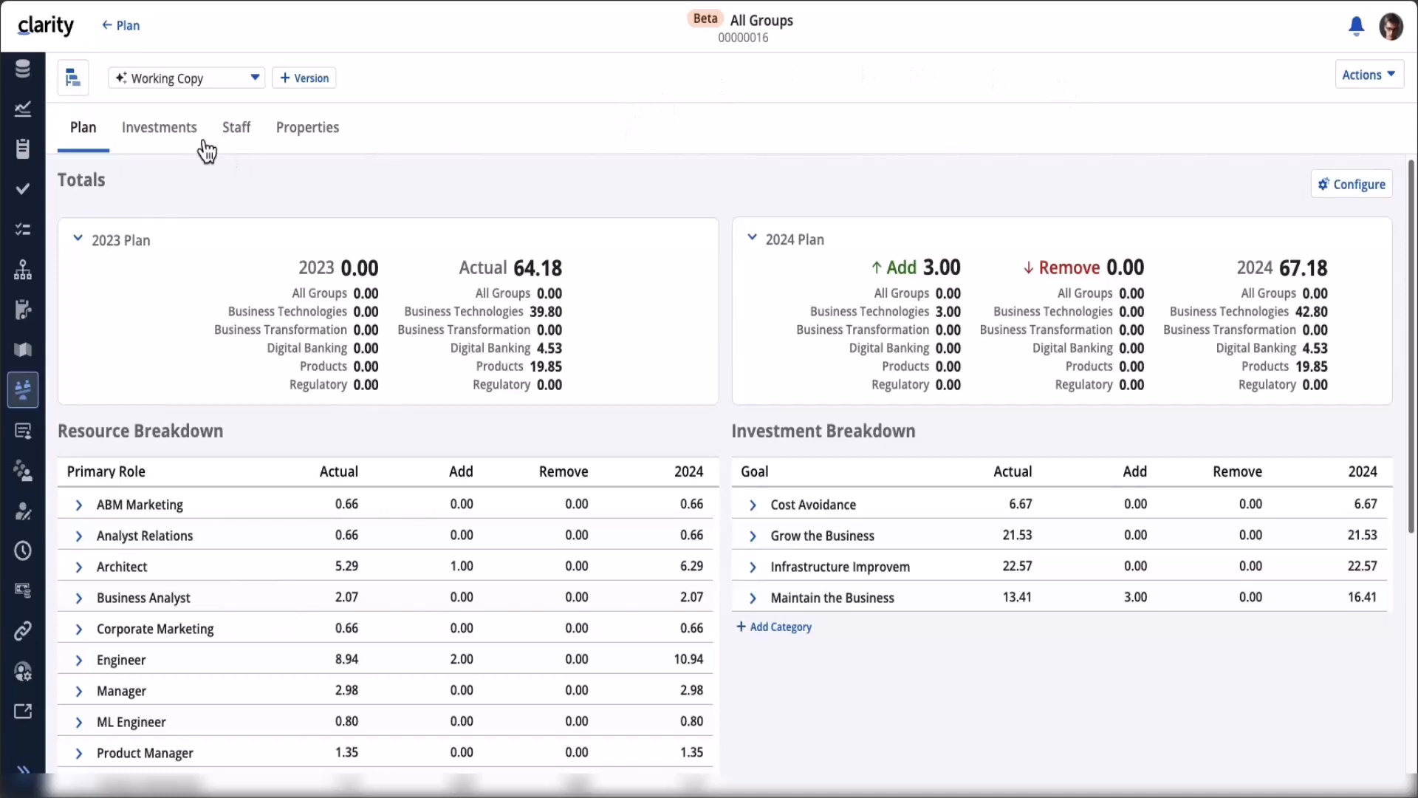
Show the All Groups plan's investments as a flat list by removing the grouping by Type.
click(160, 133)
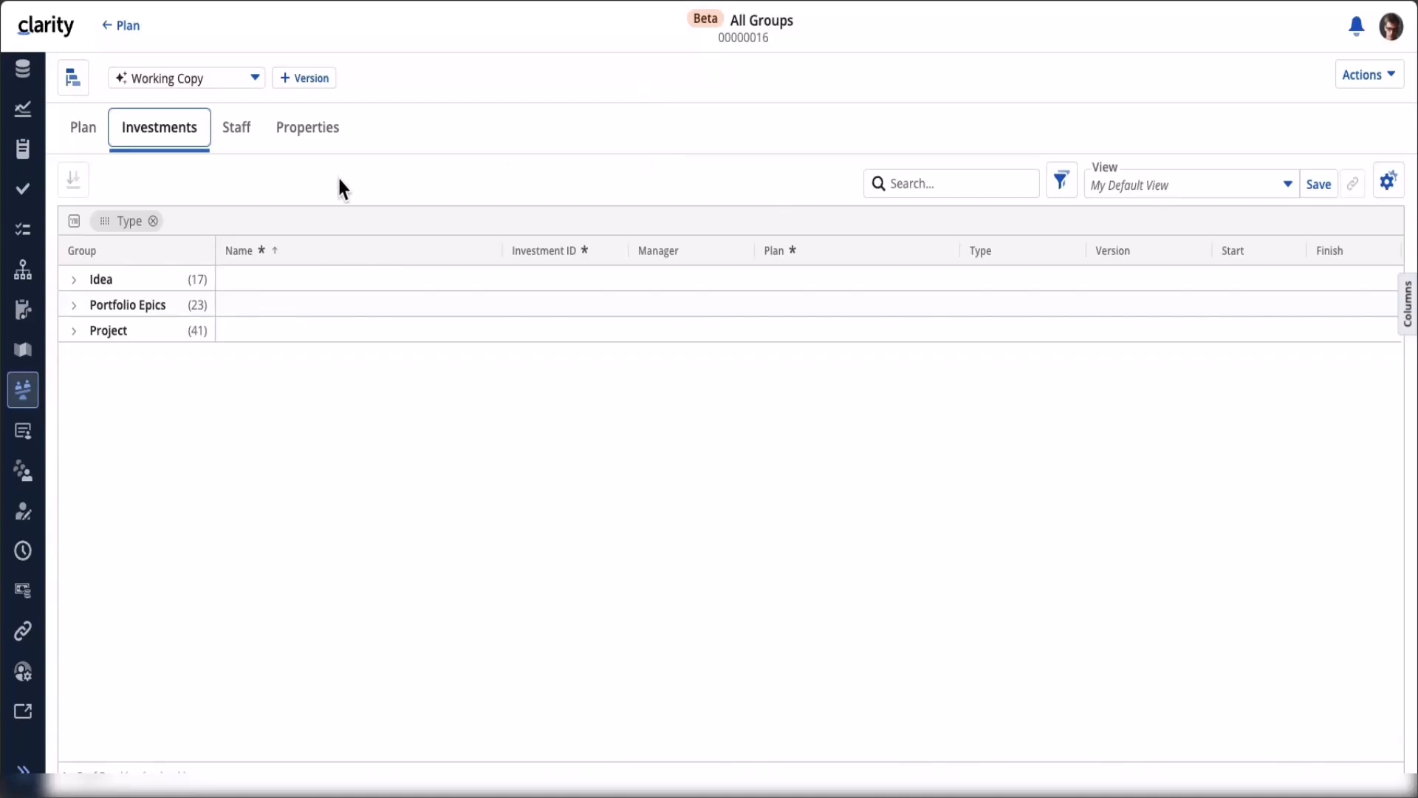
click(153, 221)
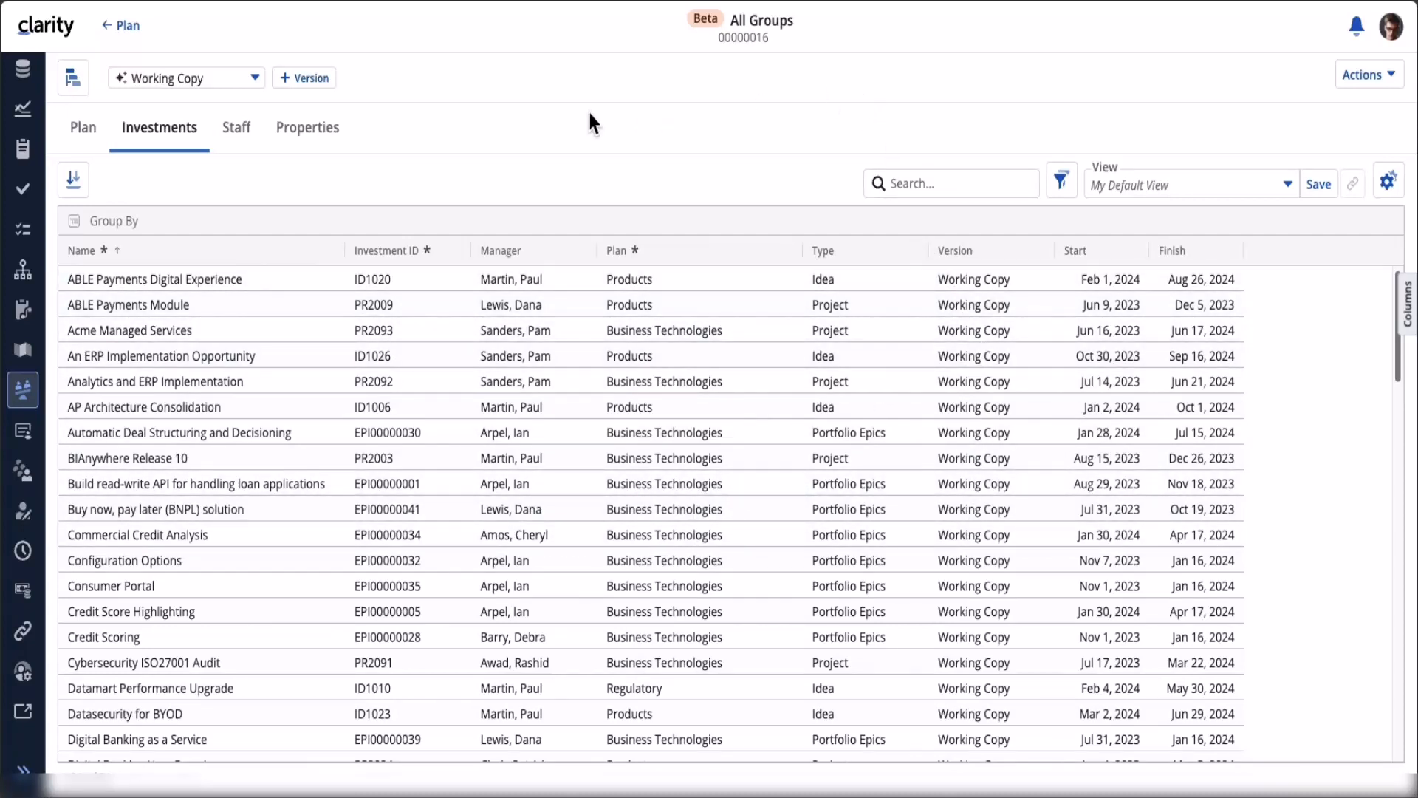
Show the All Groups staff, widen the Group column, and expand Business Technologies to view its usage and allocation totals.
click(244, 132)
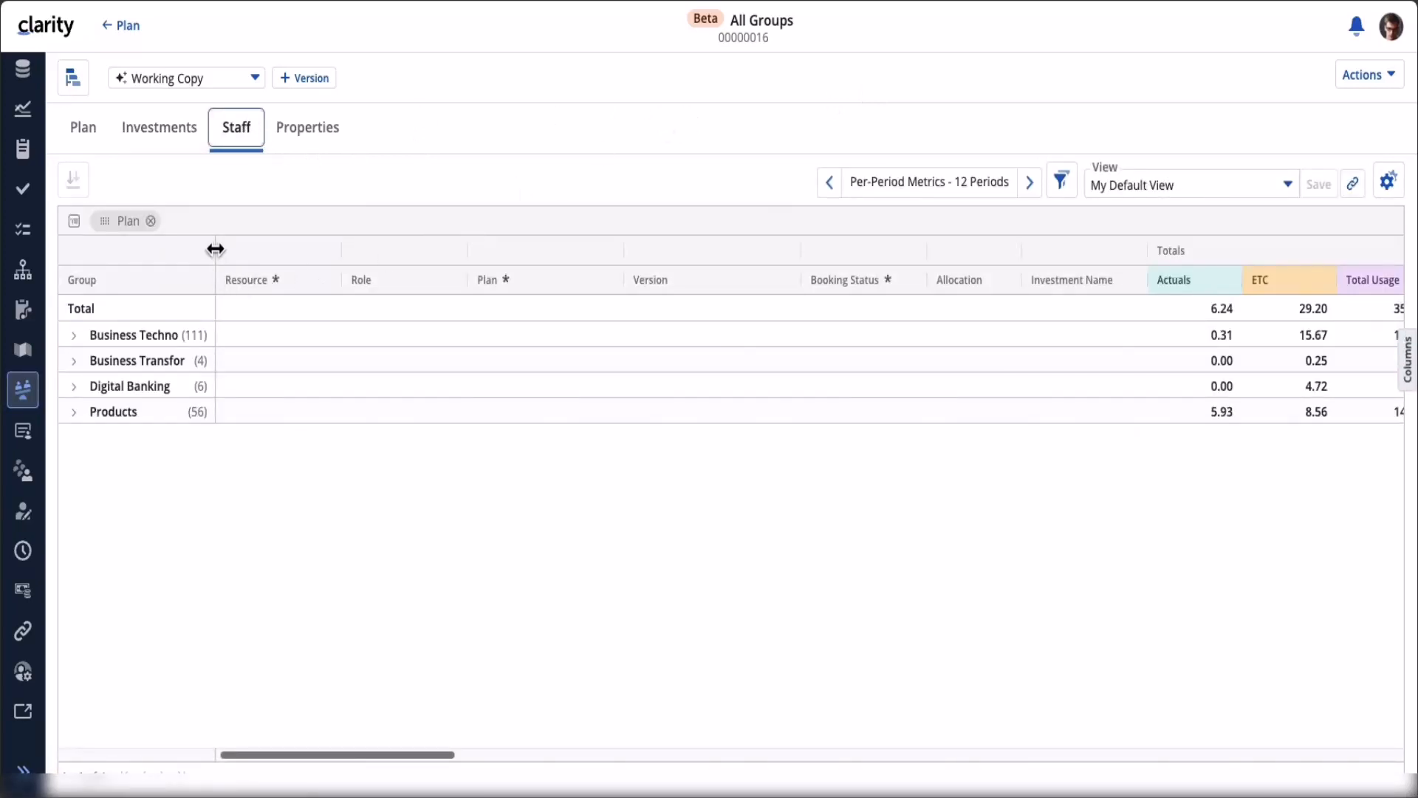
drag(215, 244, 353, 262)
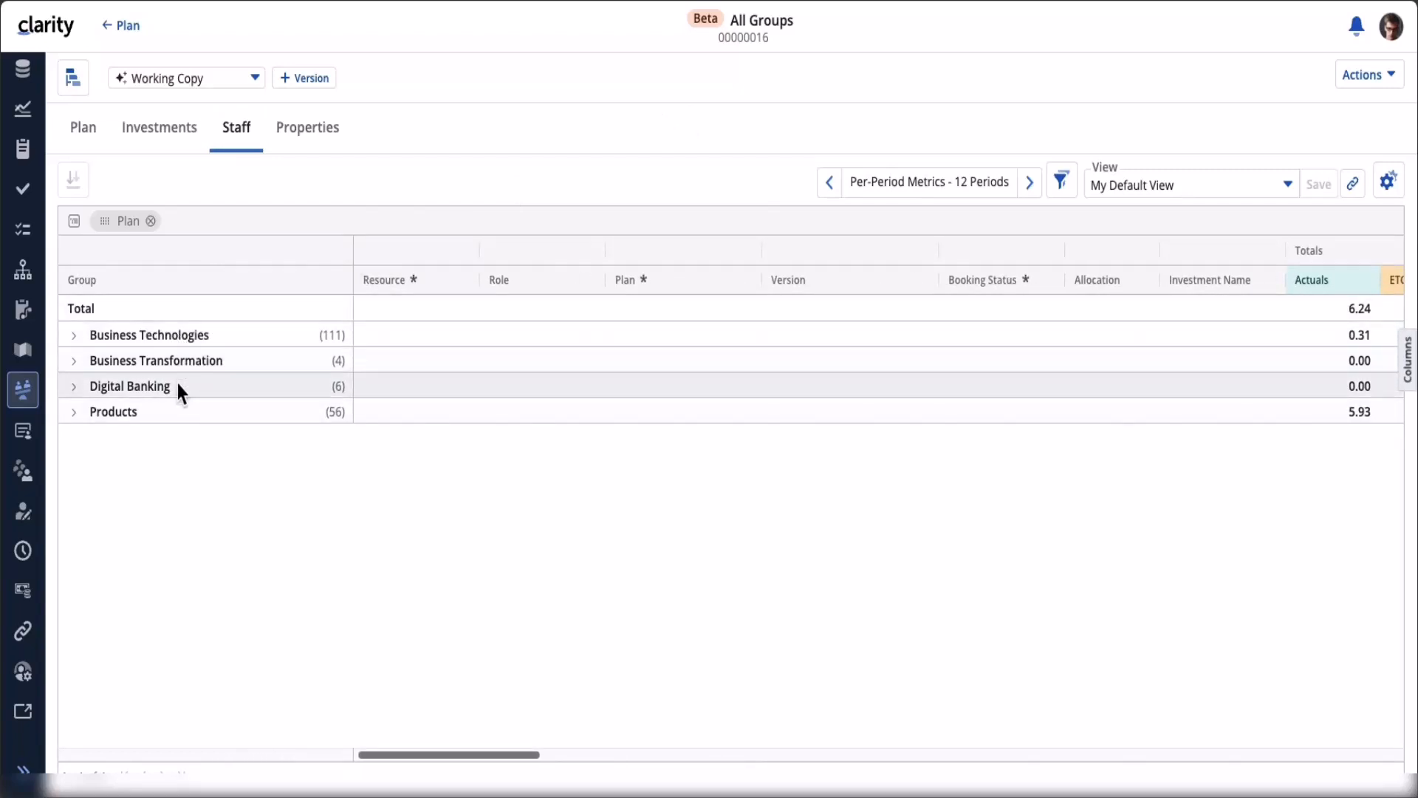
click(74, 335)
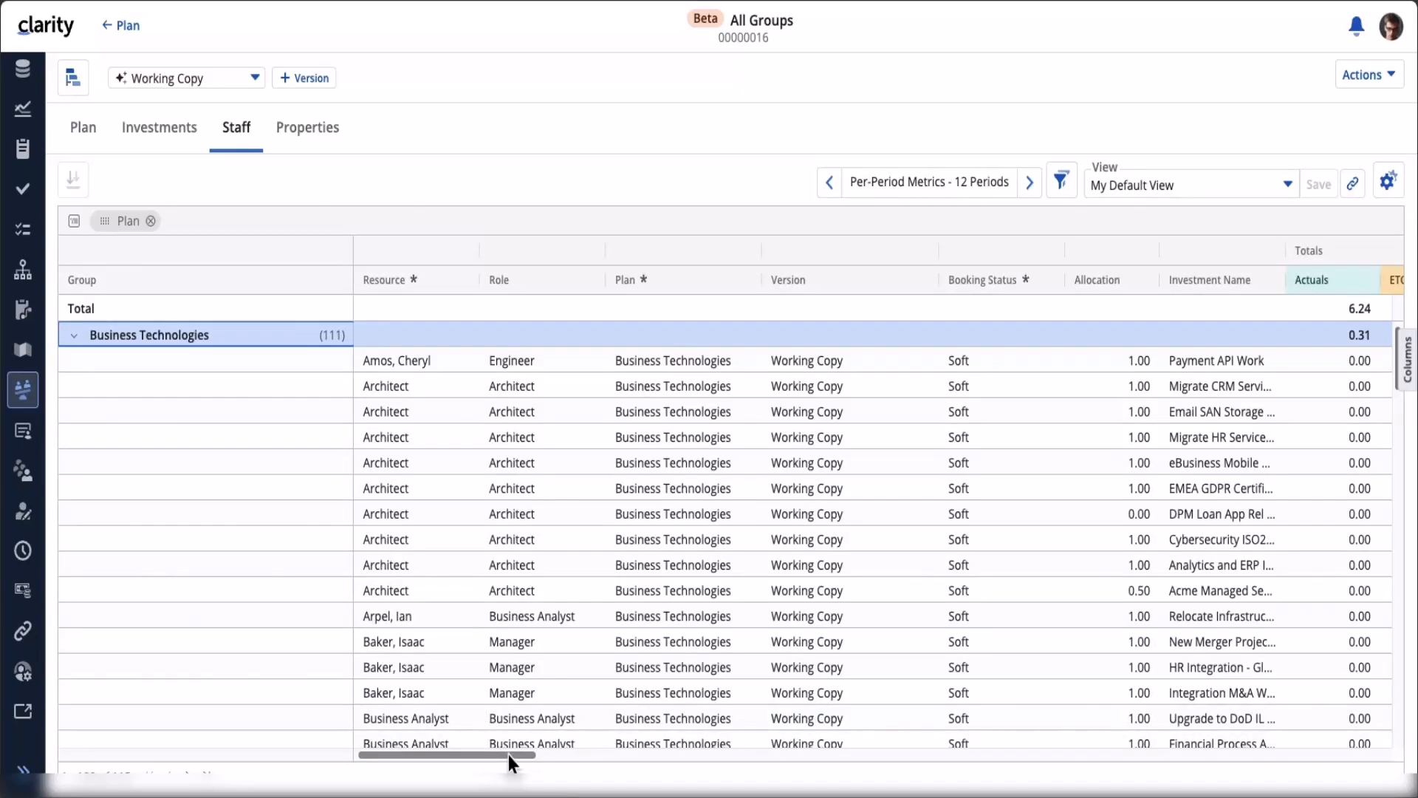
drag(508, 754, 583, 755)
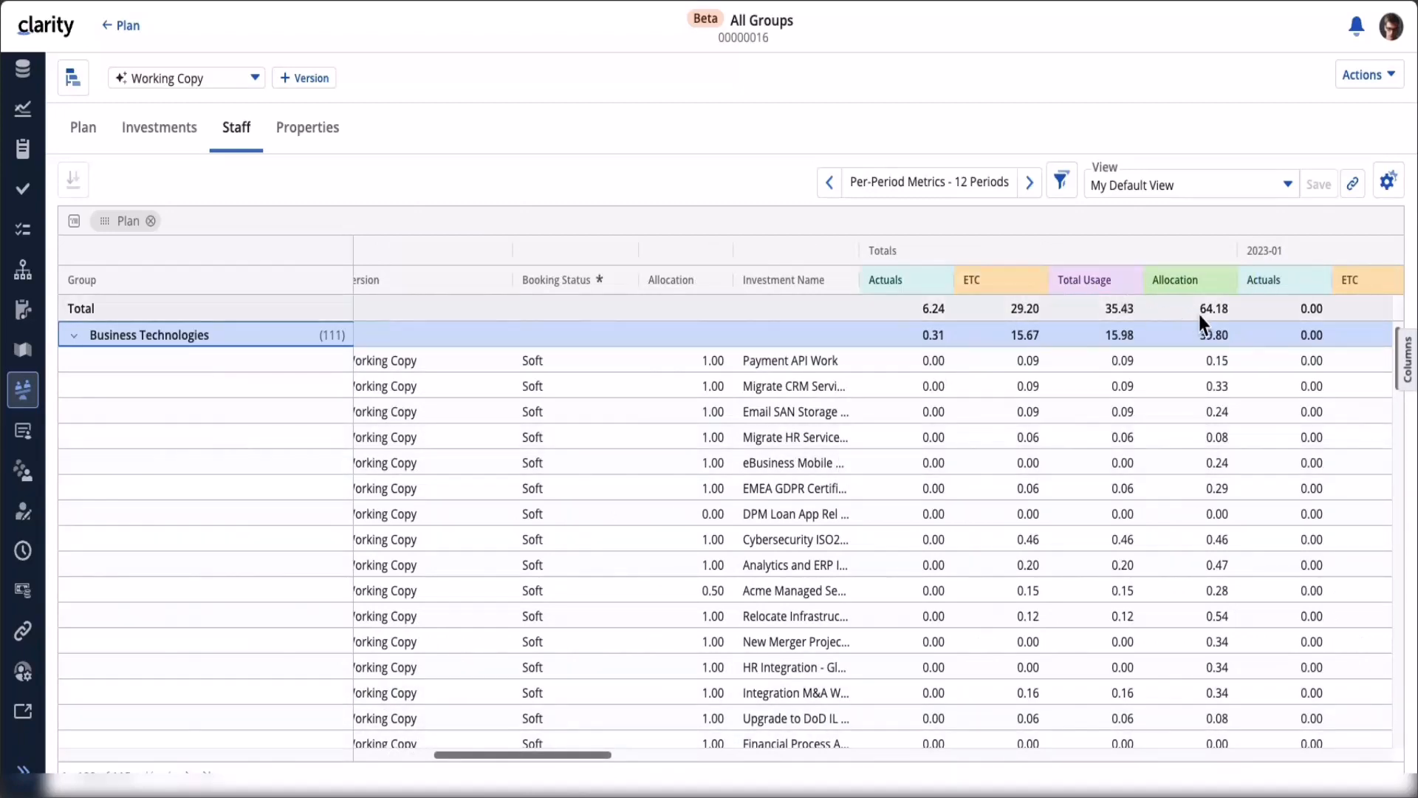
Review the period and totals options of the staff grid's view and return to the All Groups plan summary.
click(1390, 183)
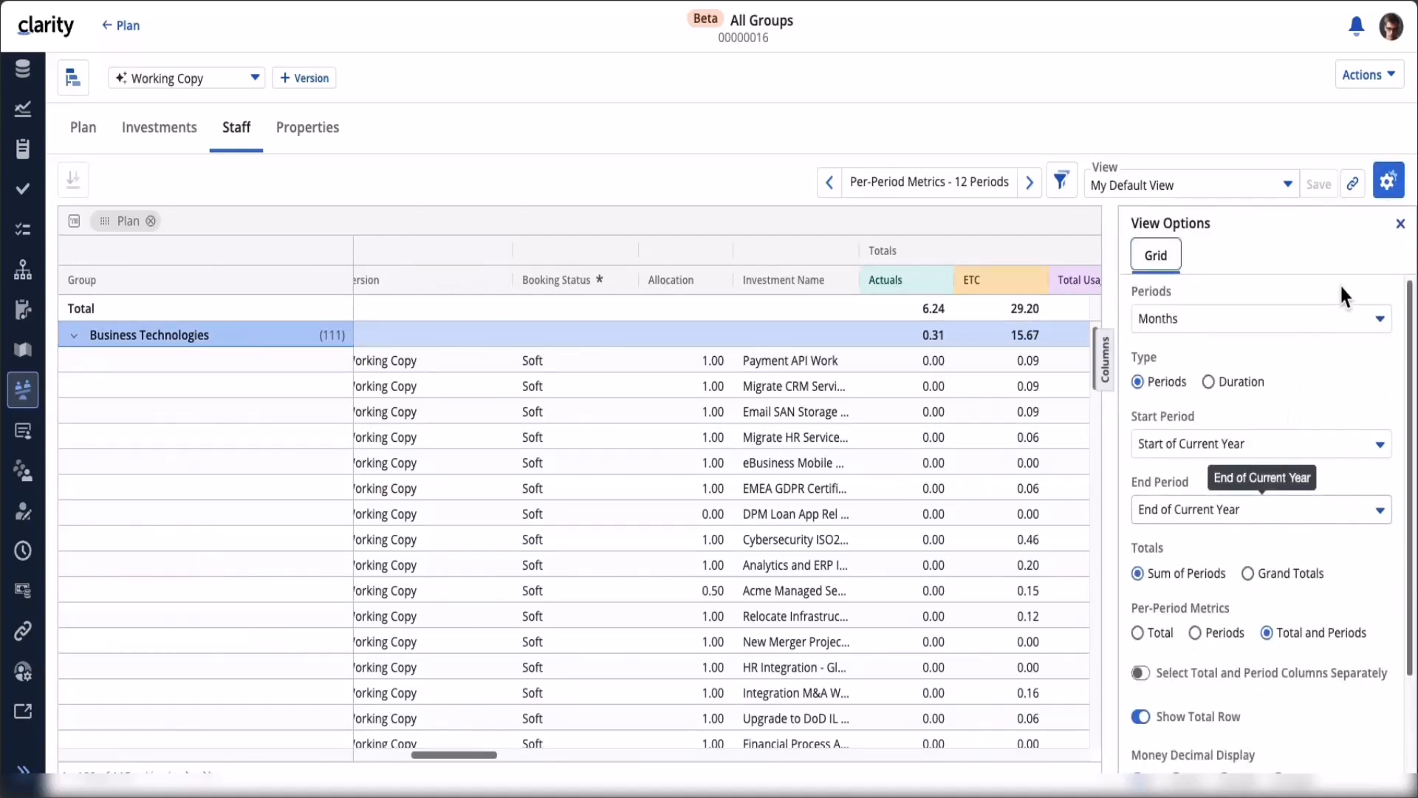
click(1399, 223)
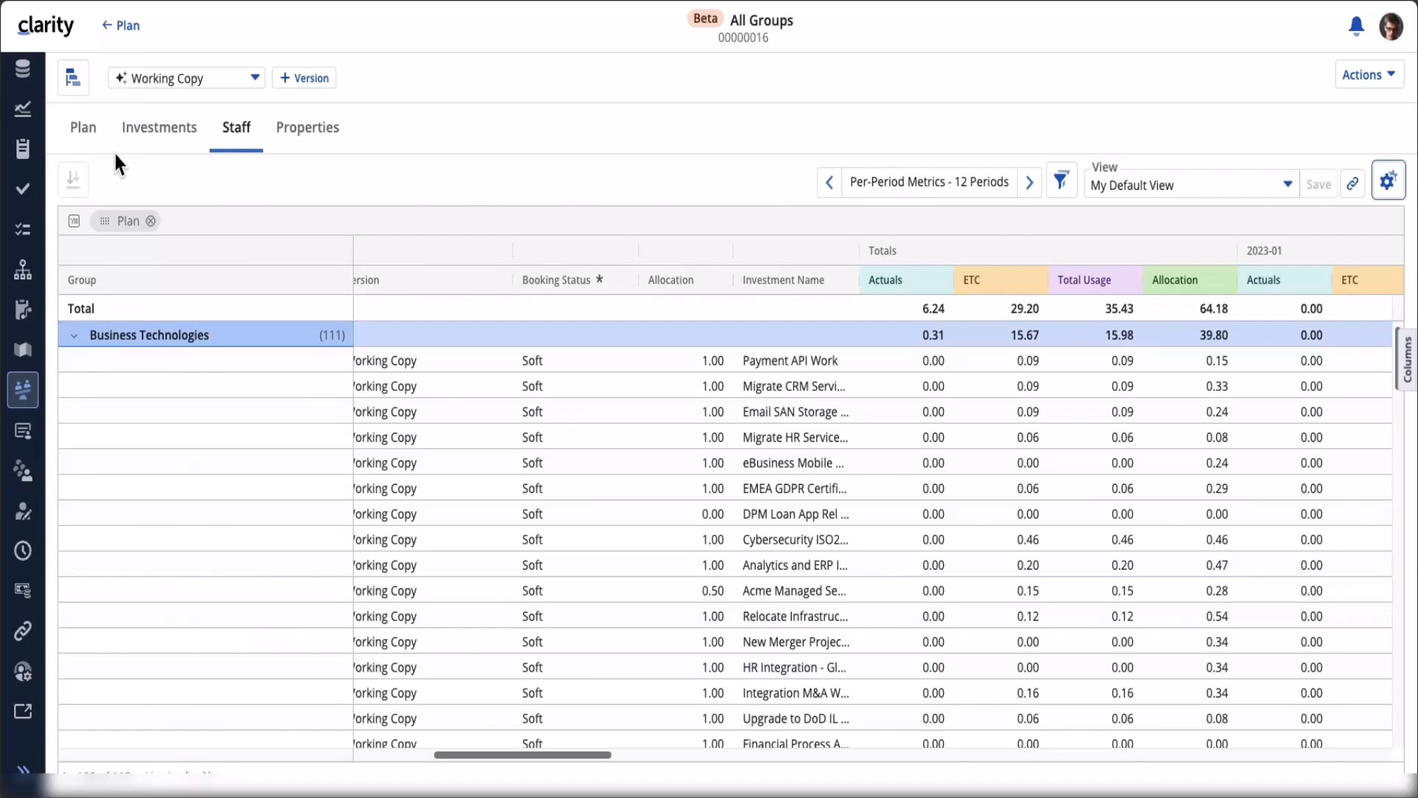
click(76, 130)
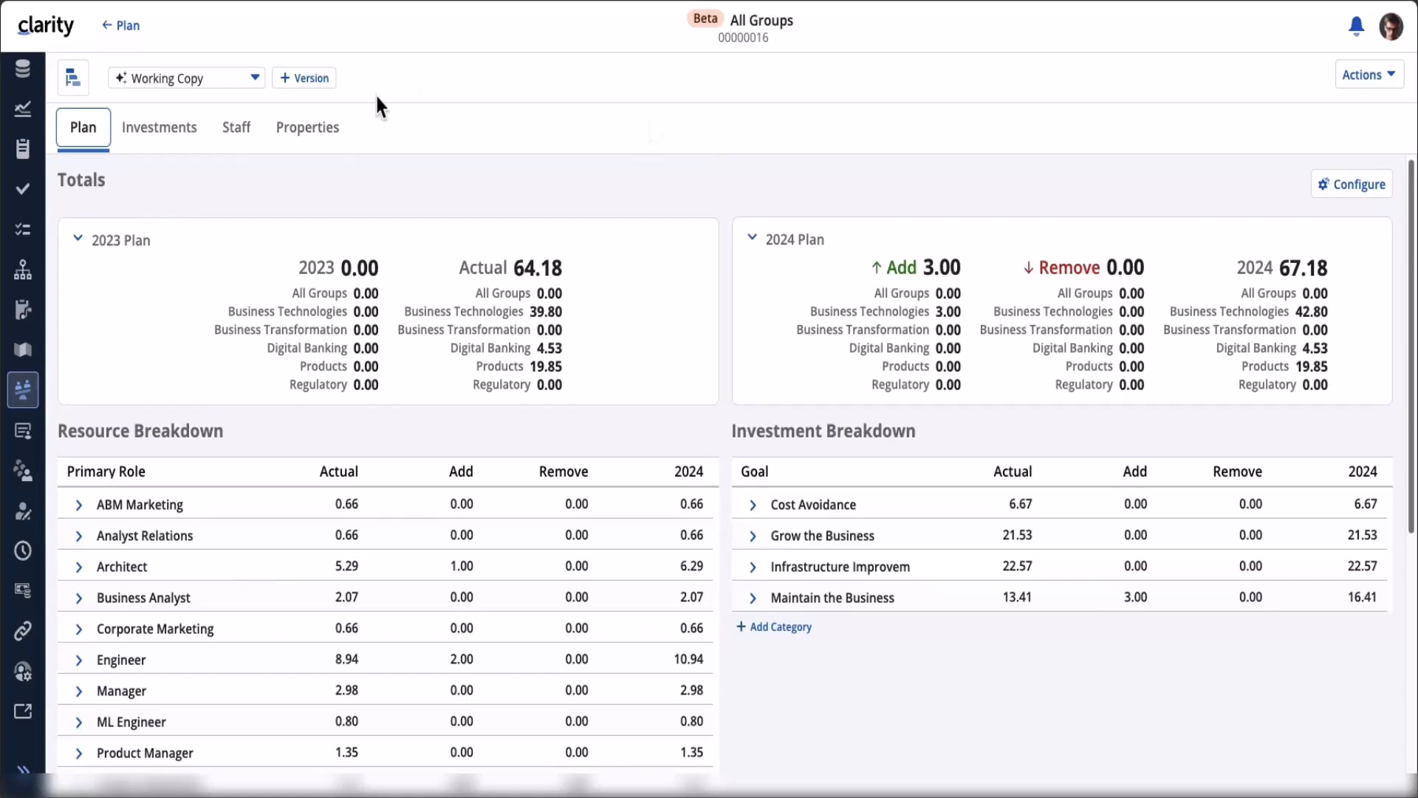
Switch to the Business Technologies plan through the plan hierarchy navigator and close the navigator.
click(74, 78)
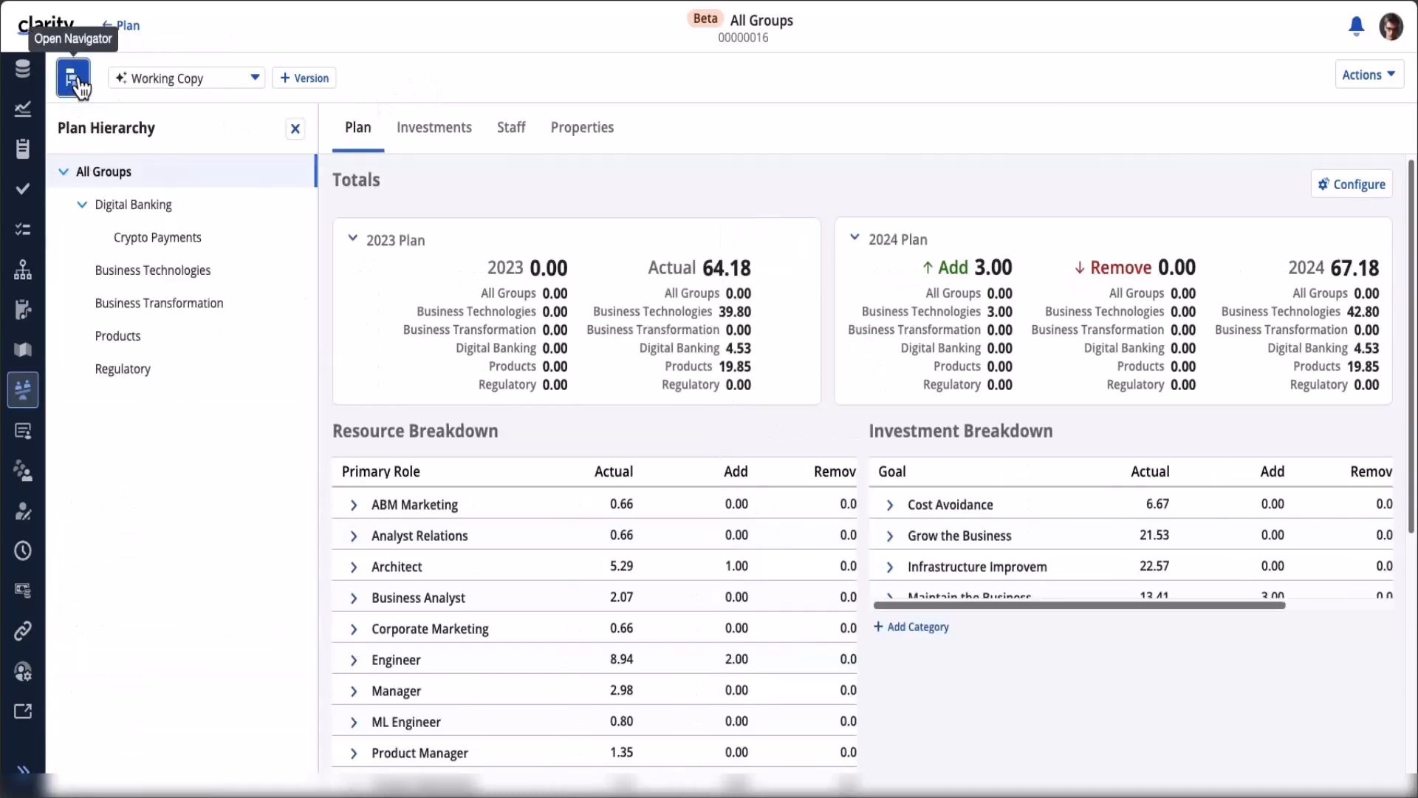
click(167, 272)
click(296, 126)
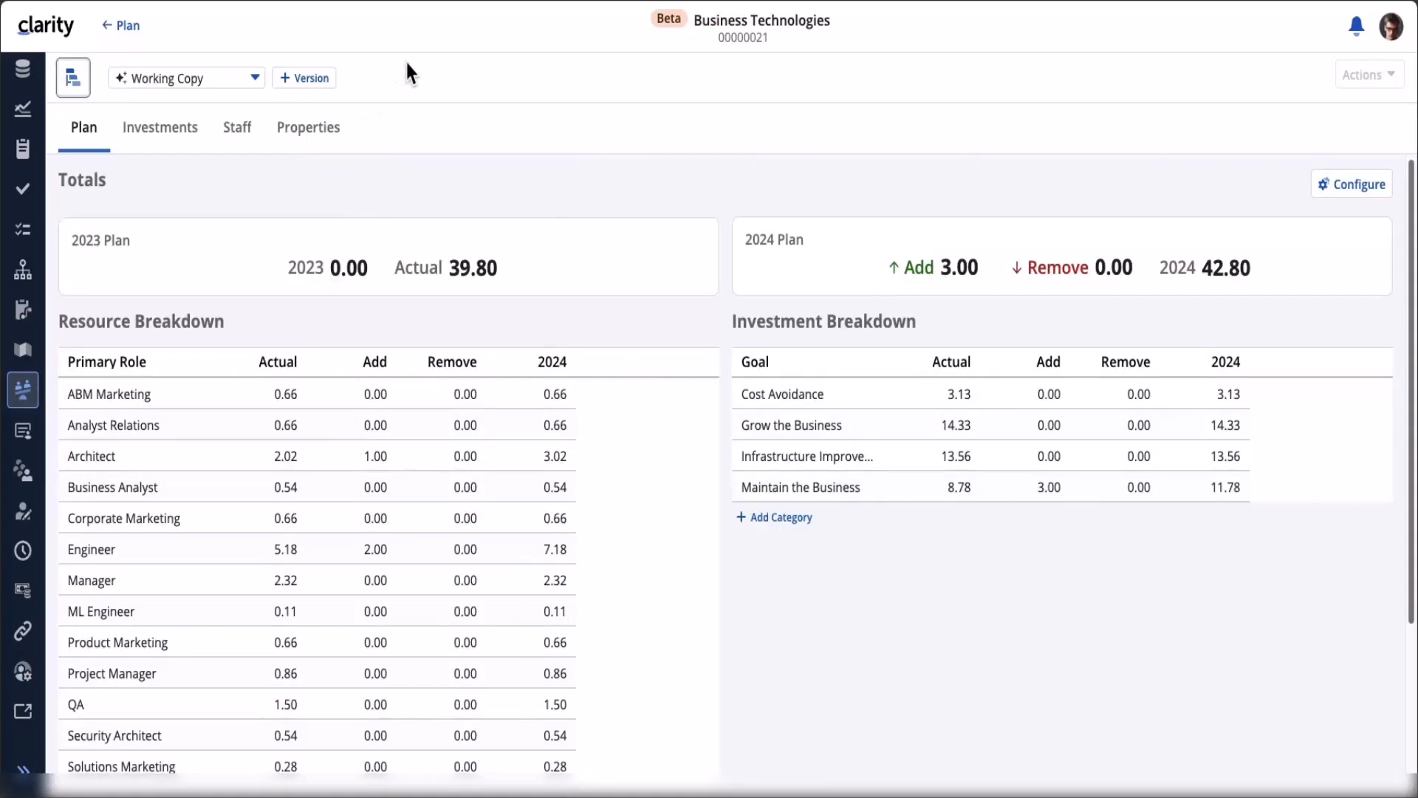
Show the Business Technologies plan's investments and group them by Type.
click(179, 134)
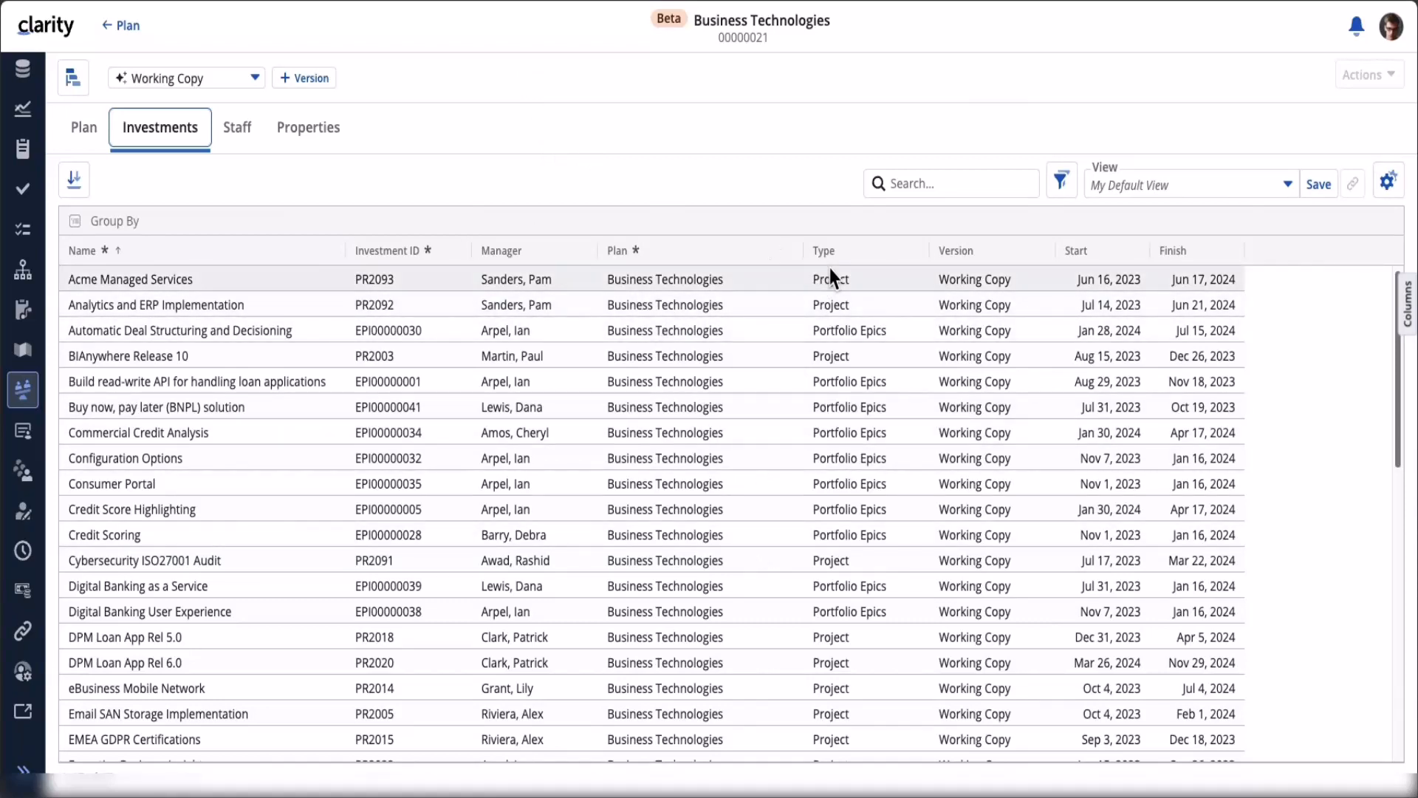
drag(877, 260, 869, 214)
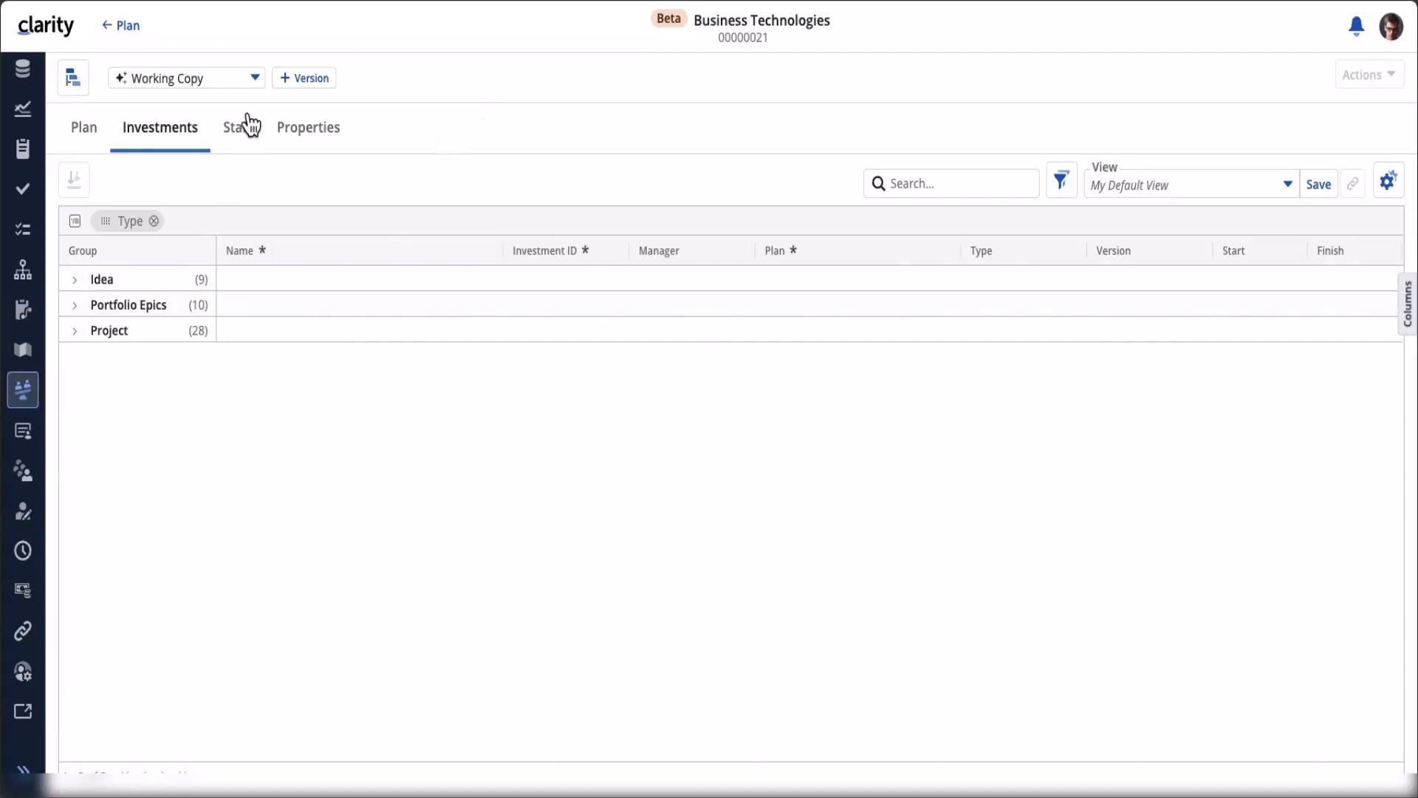
Preview the plan's grouped investments in versions V1 and V2, and return to the Working Copy.
click(256, 80)
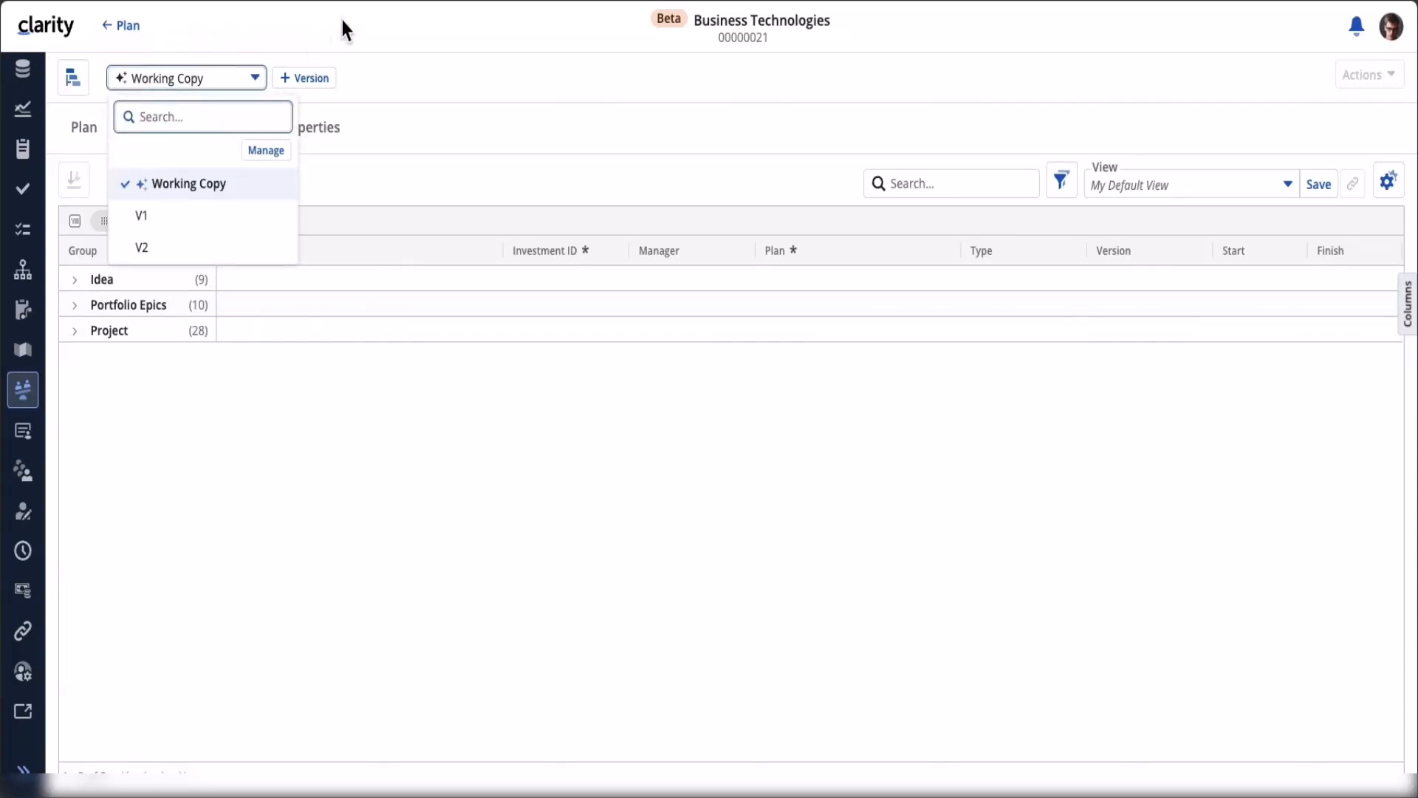
click(184, 231)
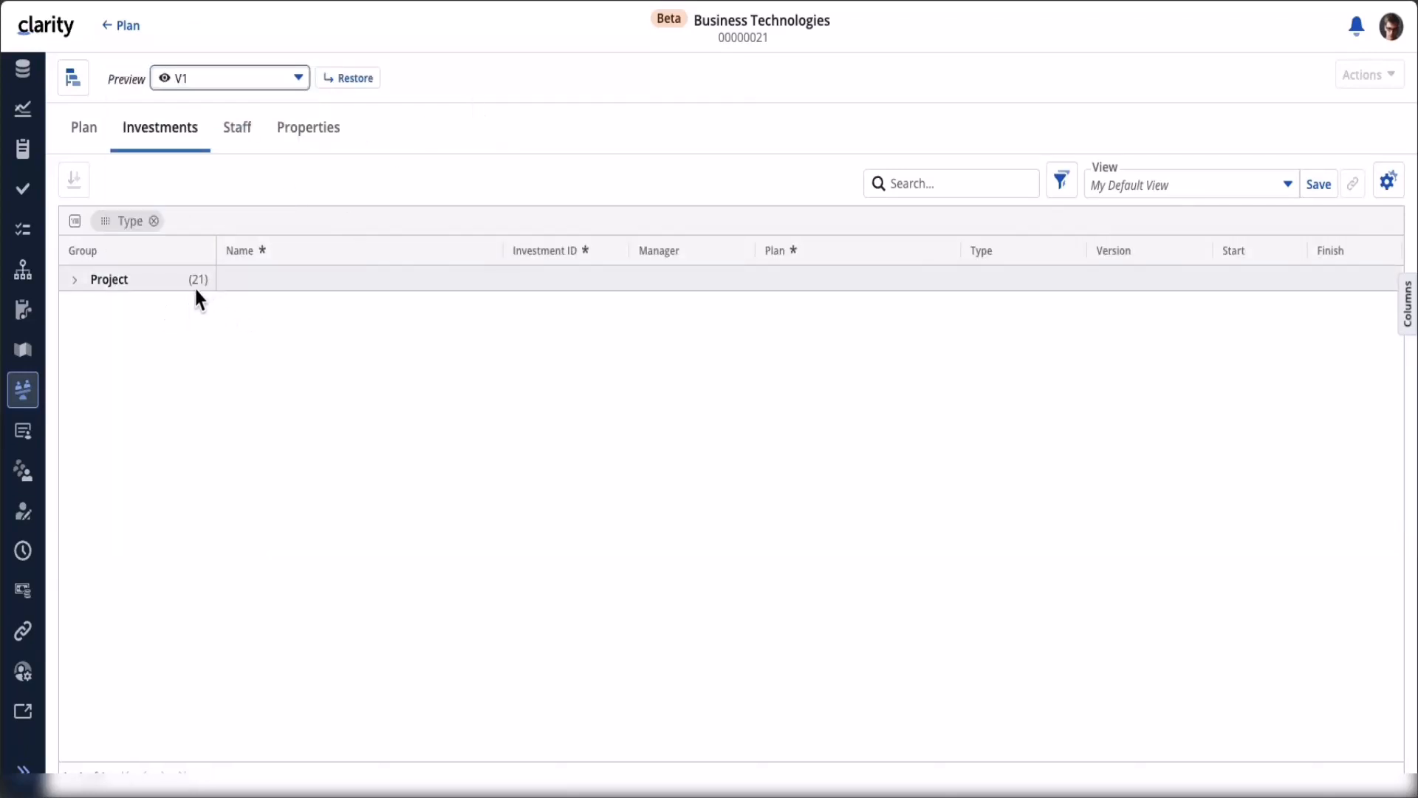
click(298, 78)
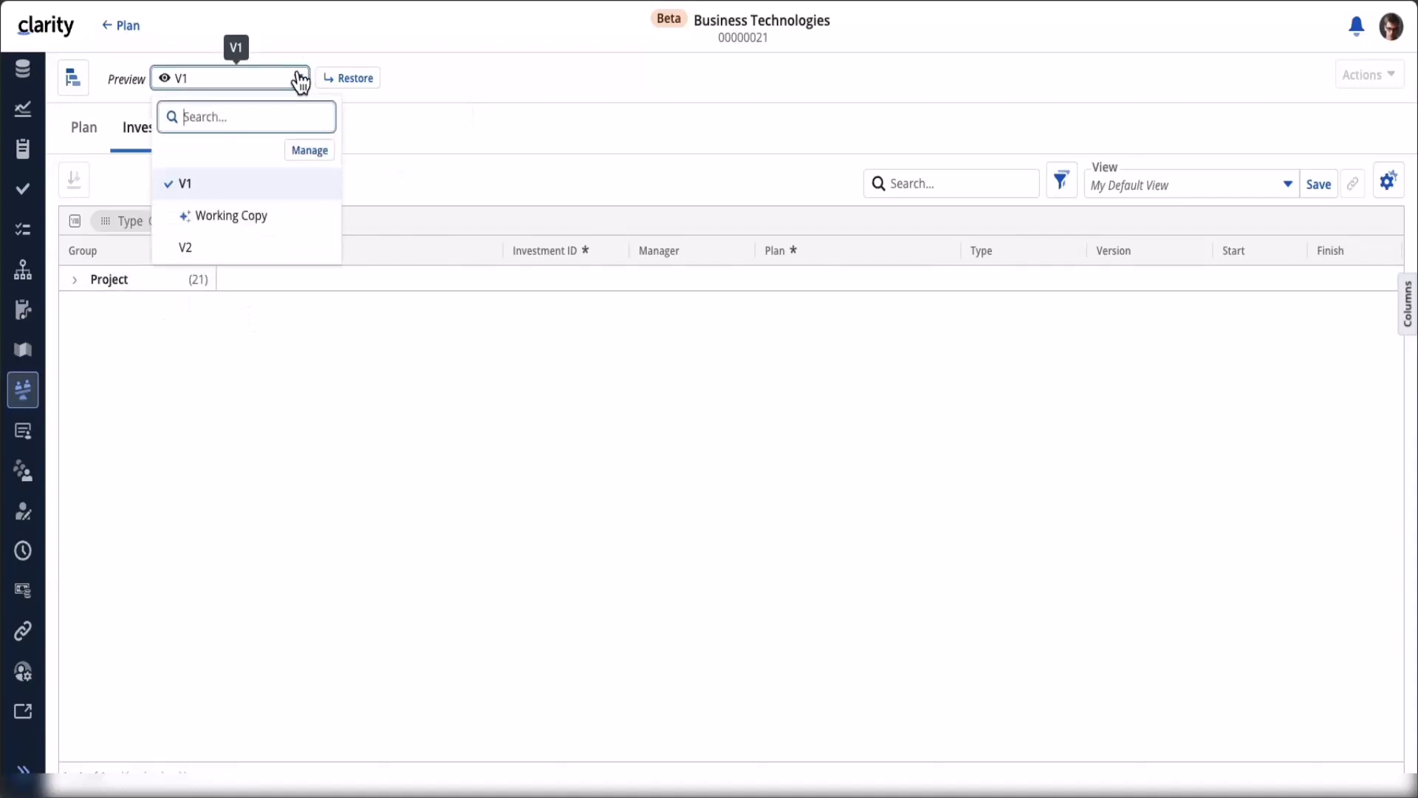
click(255, 247)
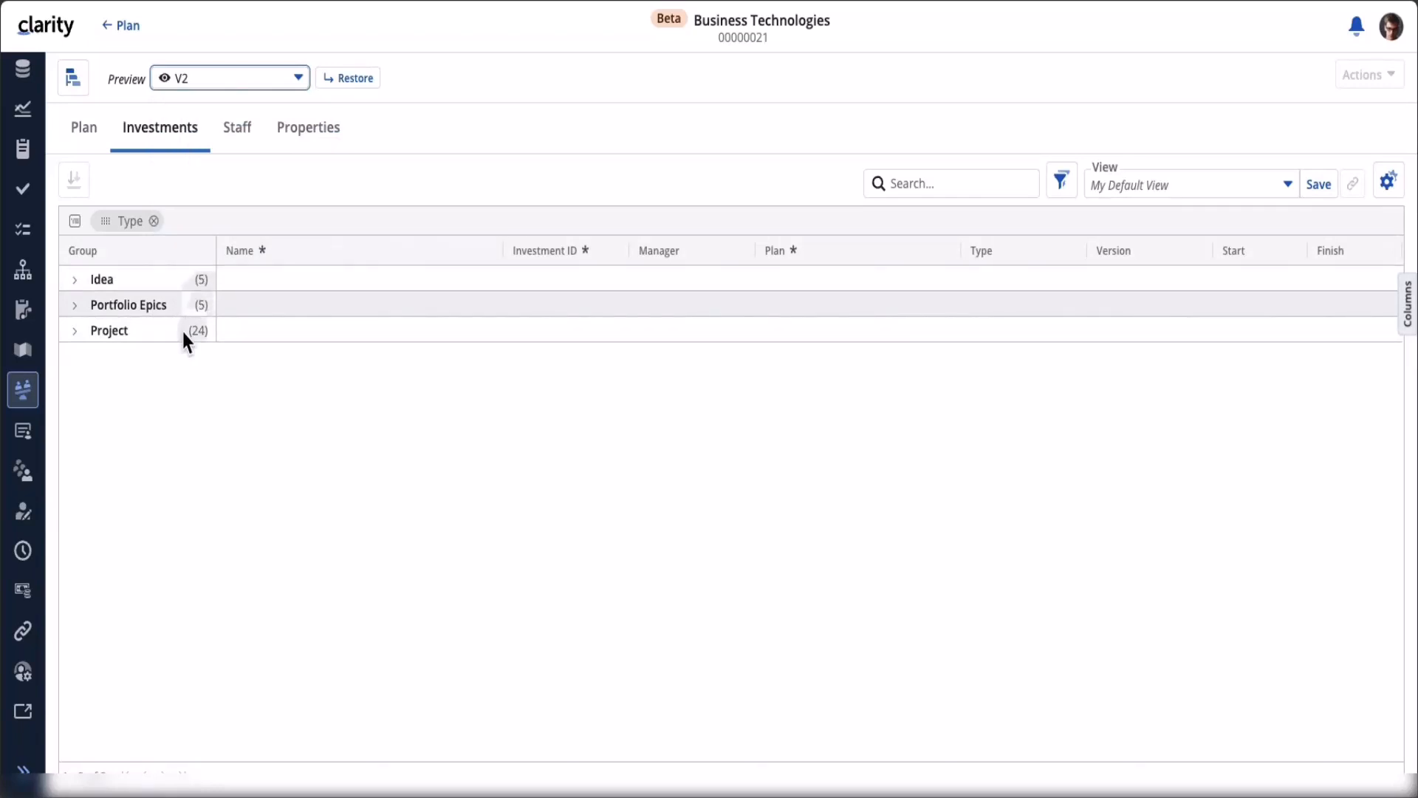
click(302, 80)
click(259, 137)
Show the Business Technologies staff, widen the Group column, and preview the staff in versions V1 and V2.
click(240, 131)
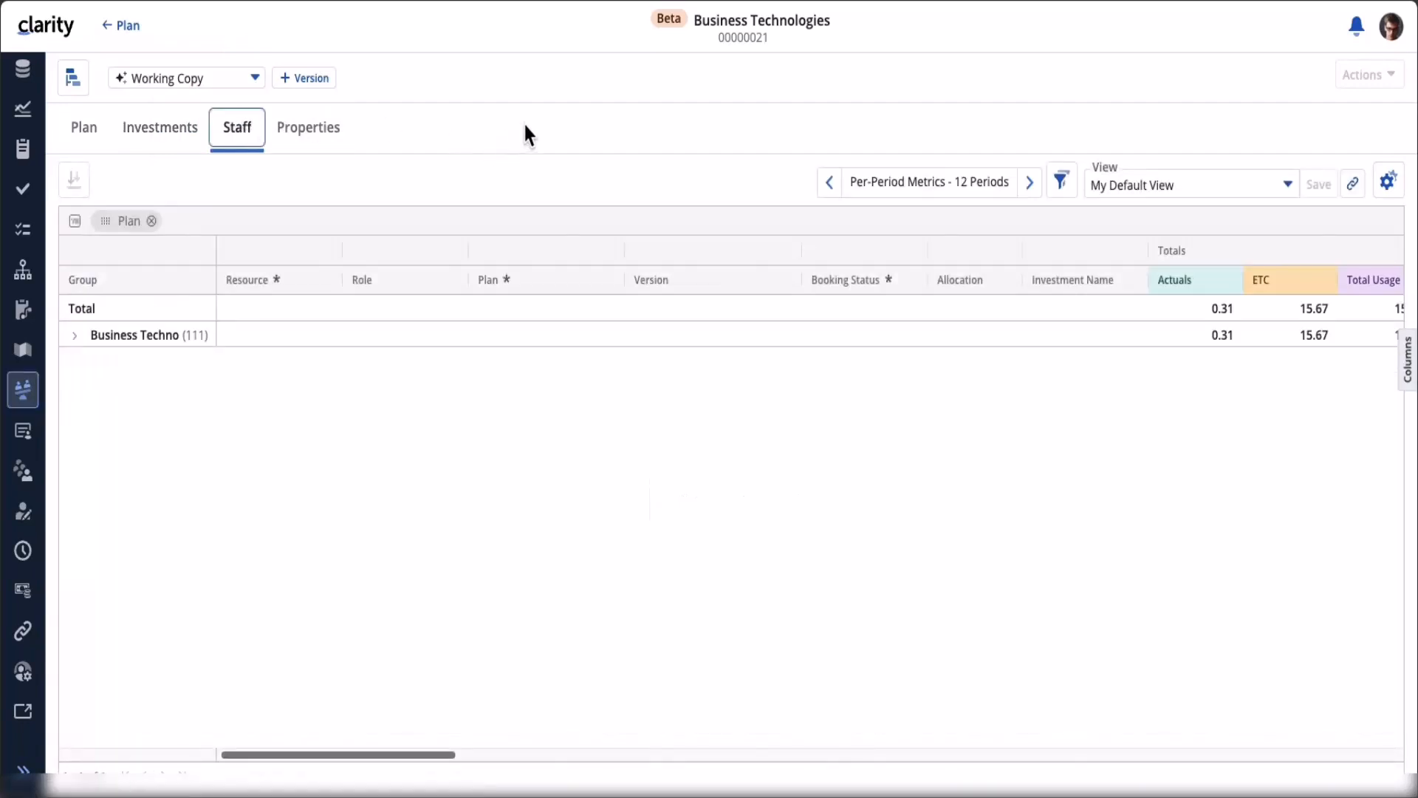
drag(214, 254, 283, 257)
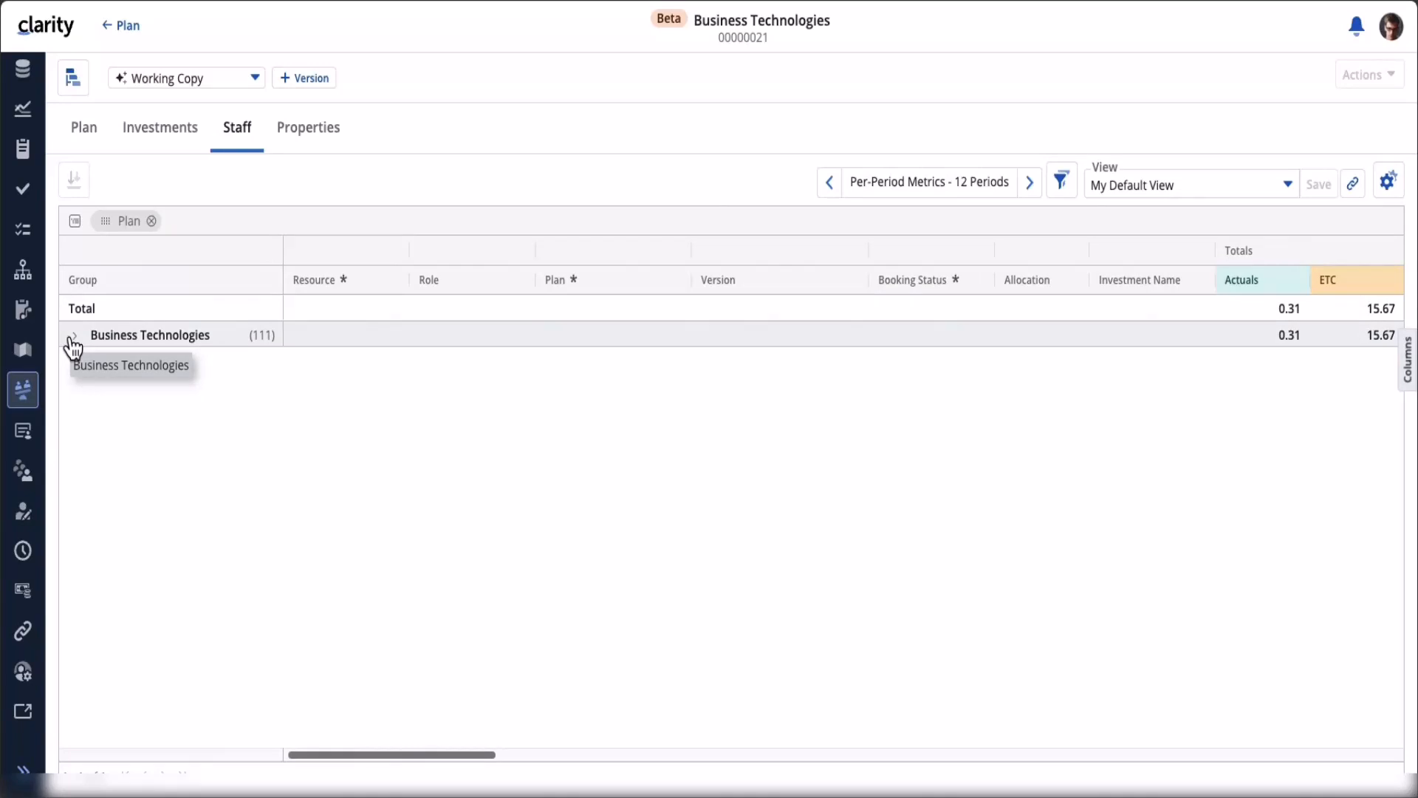
click(256, 79)
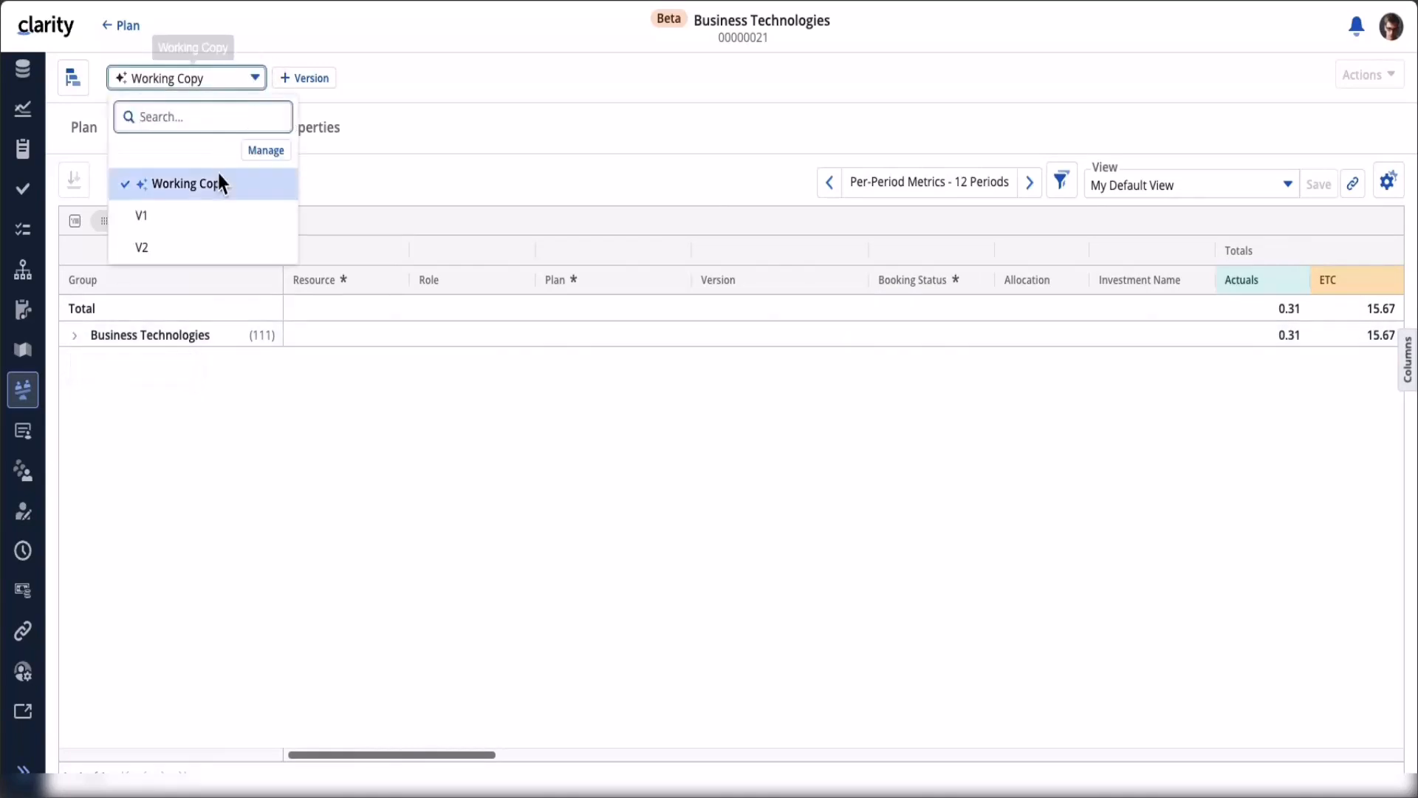
click(190, 216)
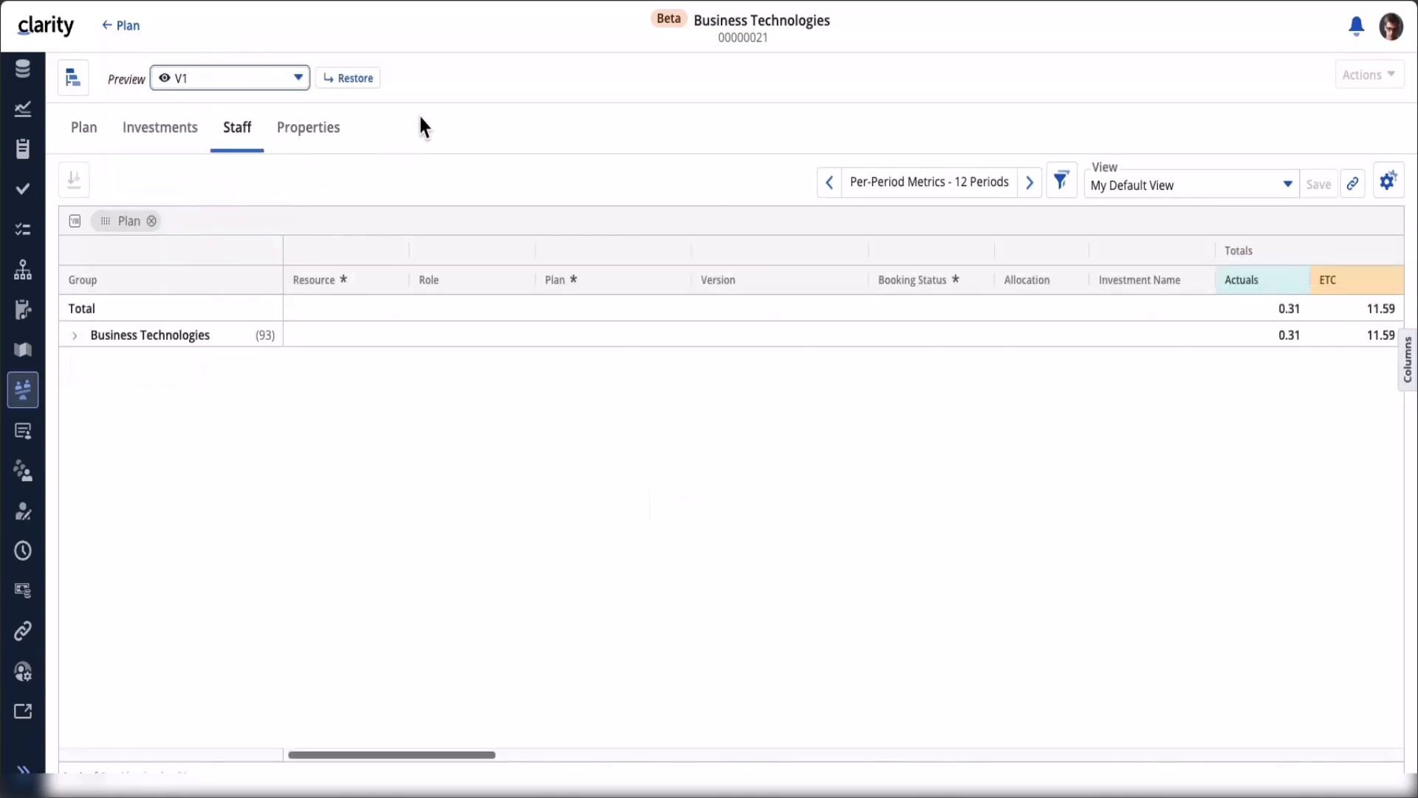
click(298, 79)
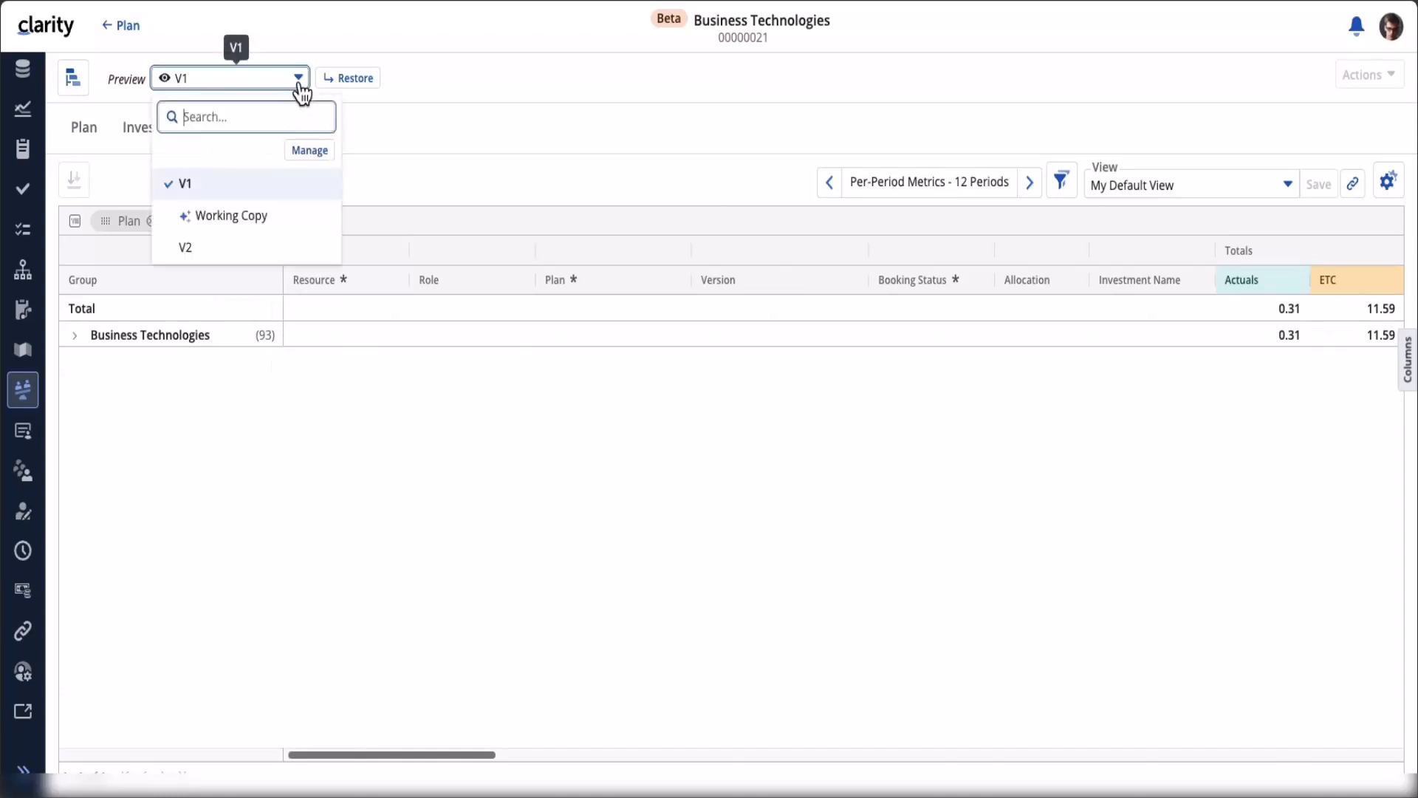
click(258, 249)
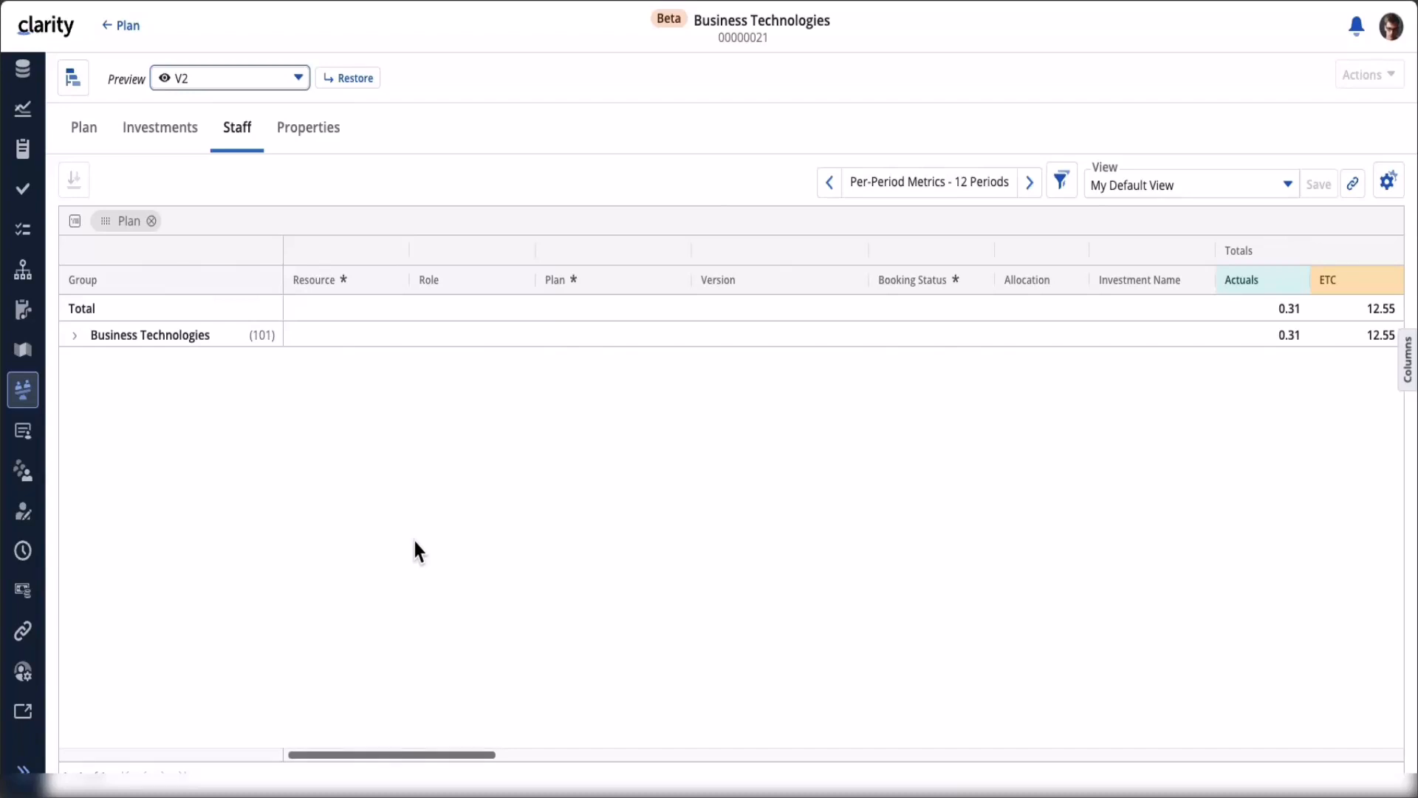
Open the administration settings for Plans and show the Resource Attributes list.
click(25, 673)
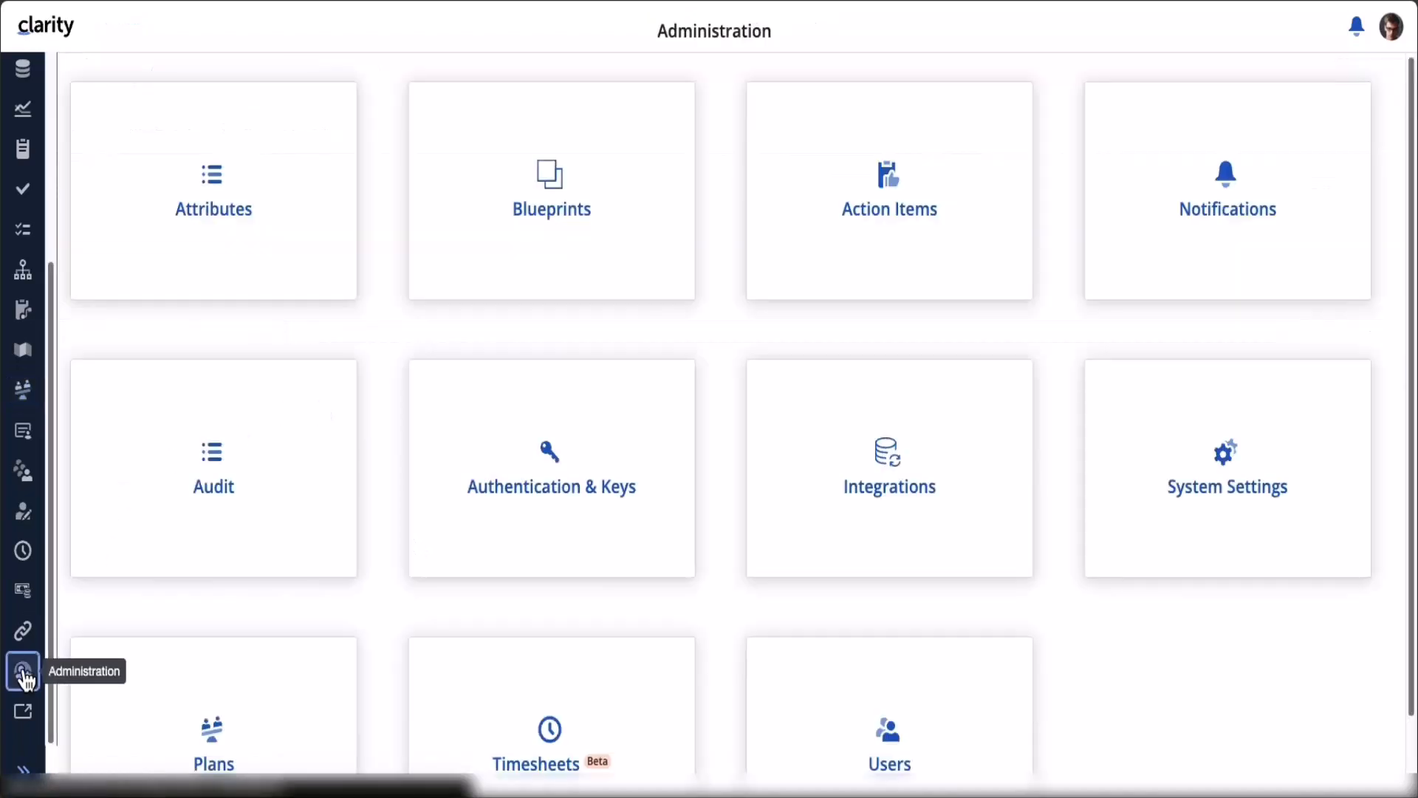
scroll(469, 434, down, 2)
click(231, 683)
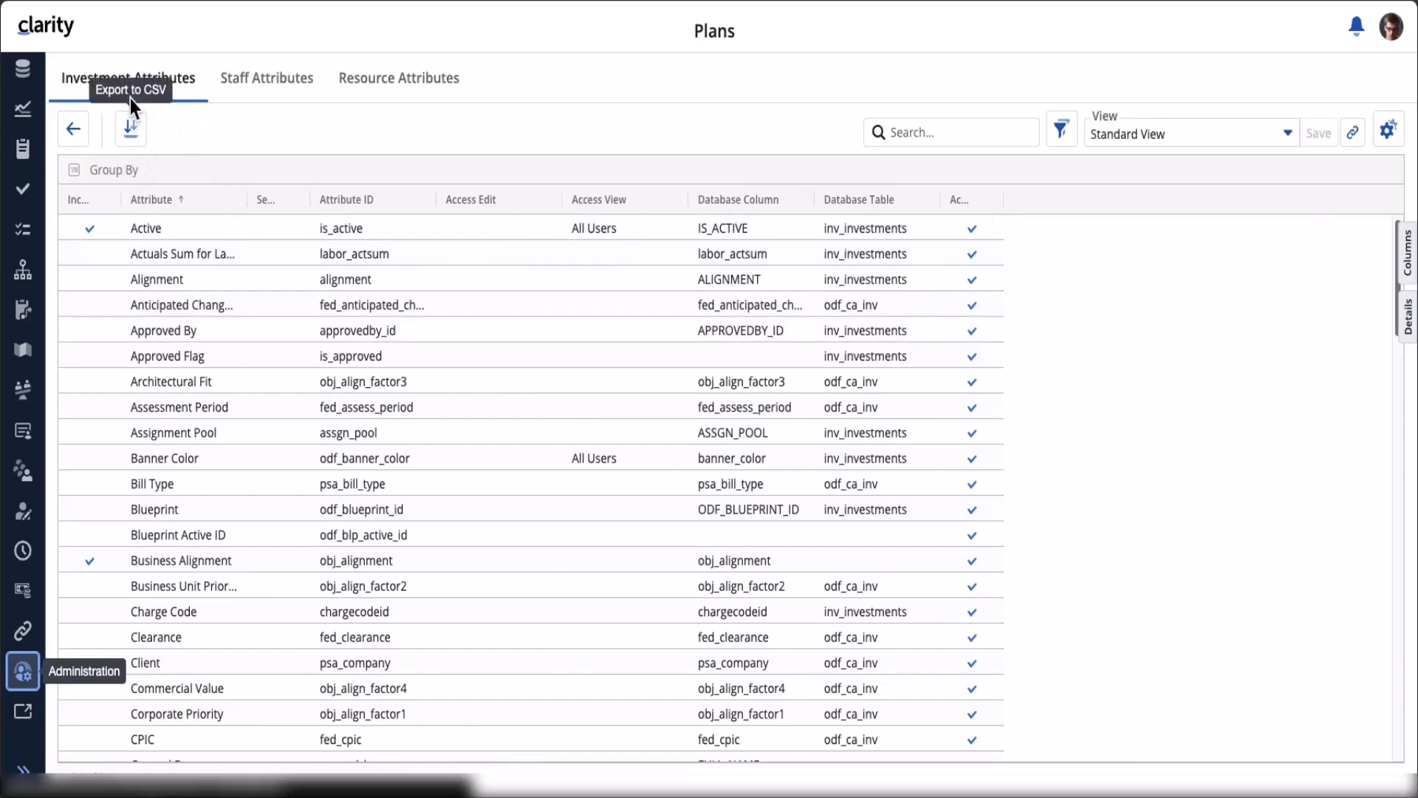
click(410, 83)
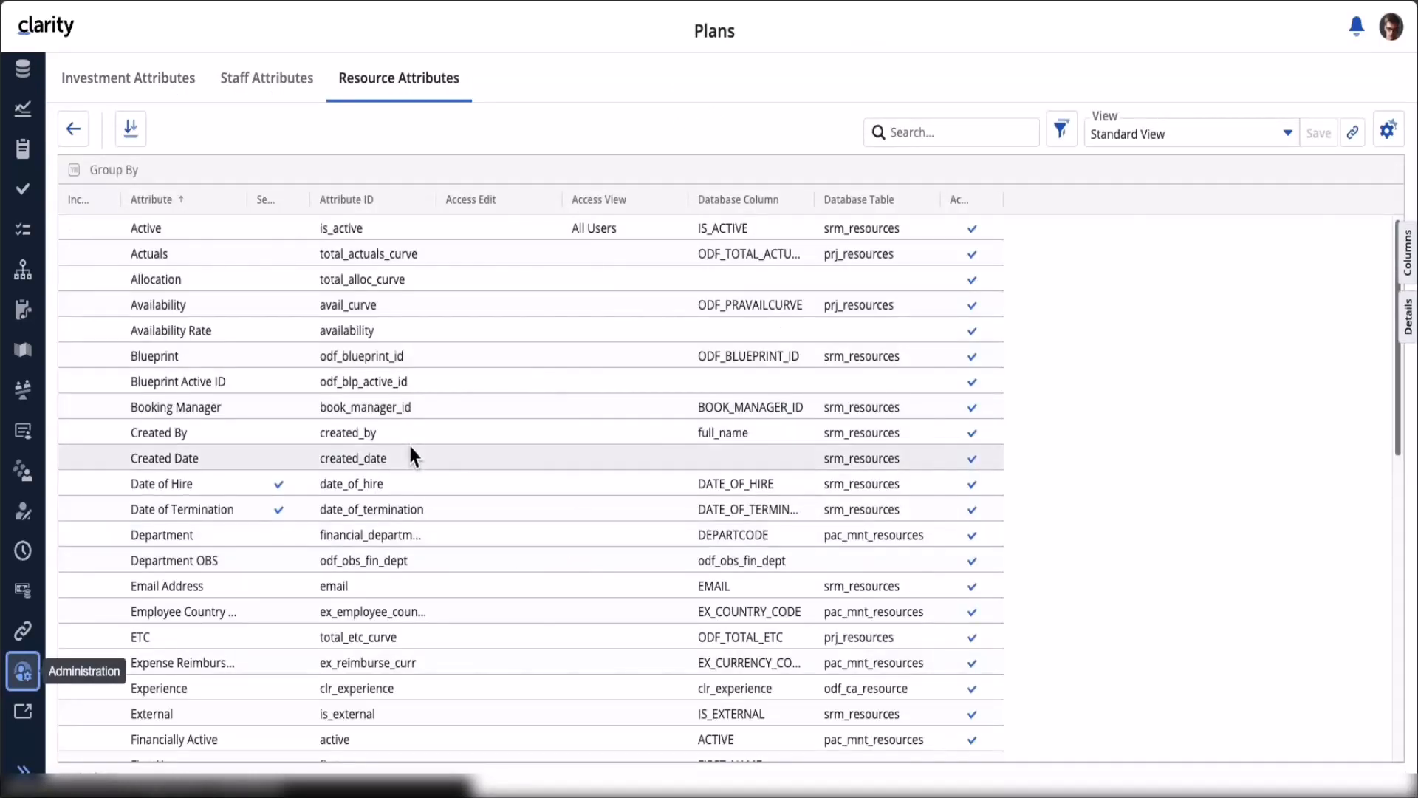
Widen the Include column and check which resource attributes are included for plans.
drag(122, 207, 181, 201)
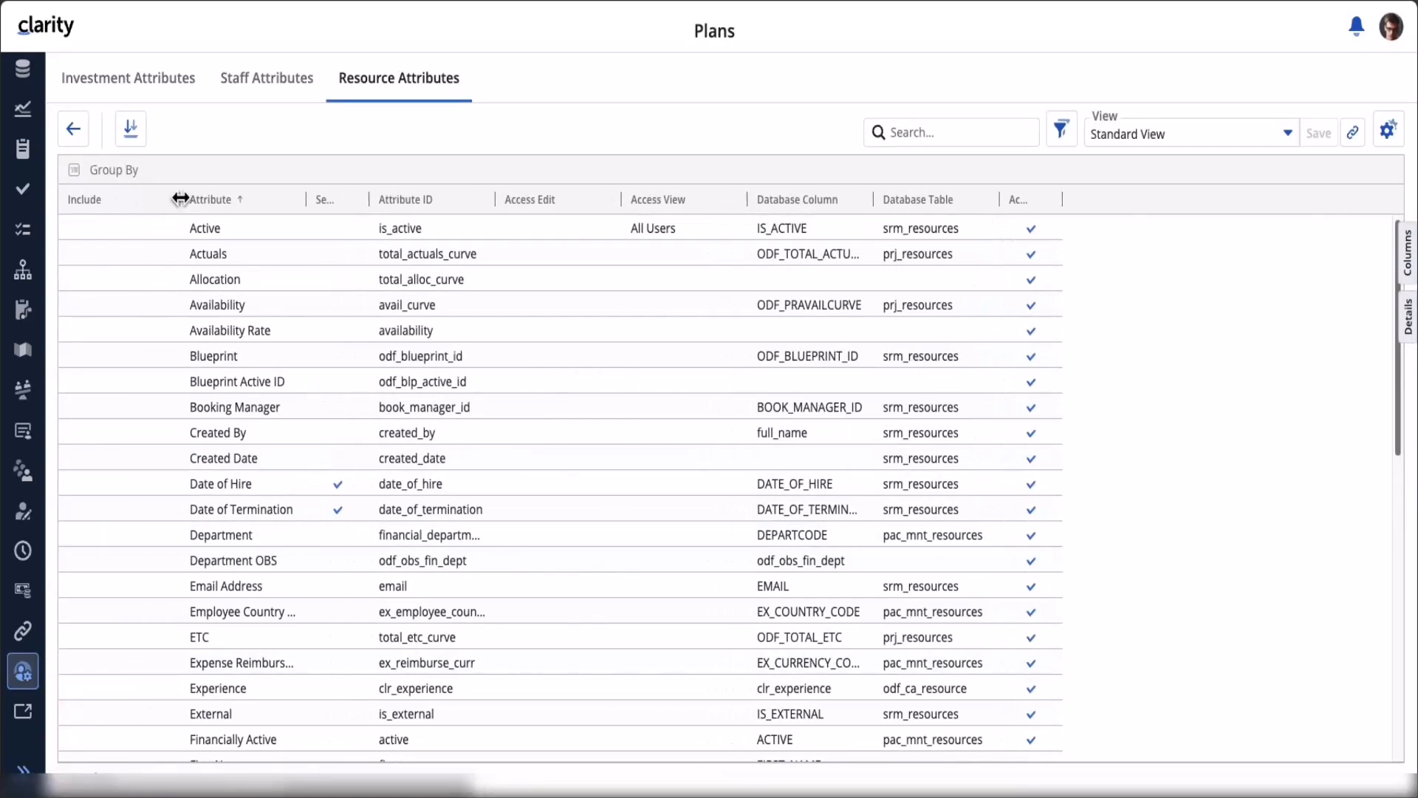
scroll(158, 408, down, 3)
scroll(157, 414, down, 3)
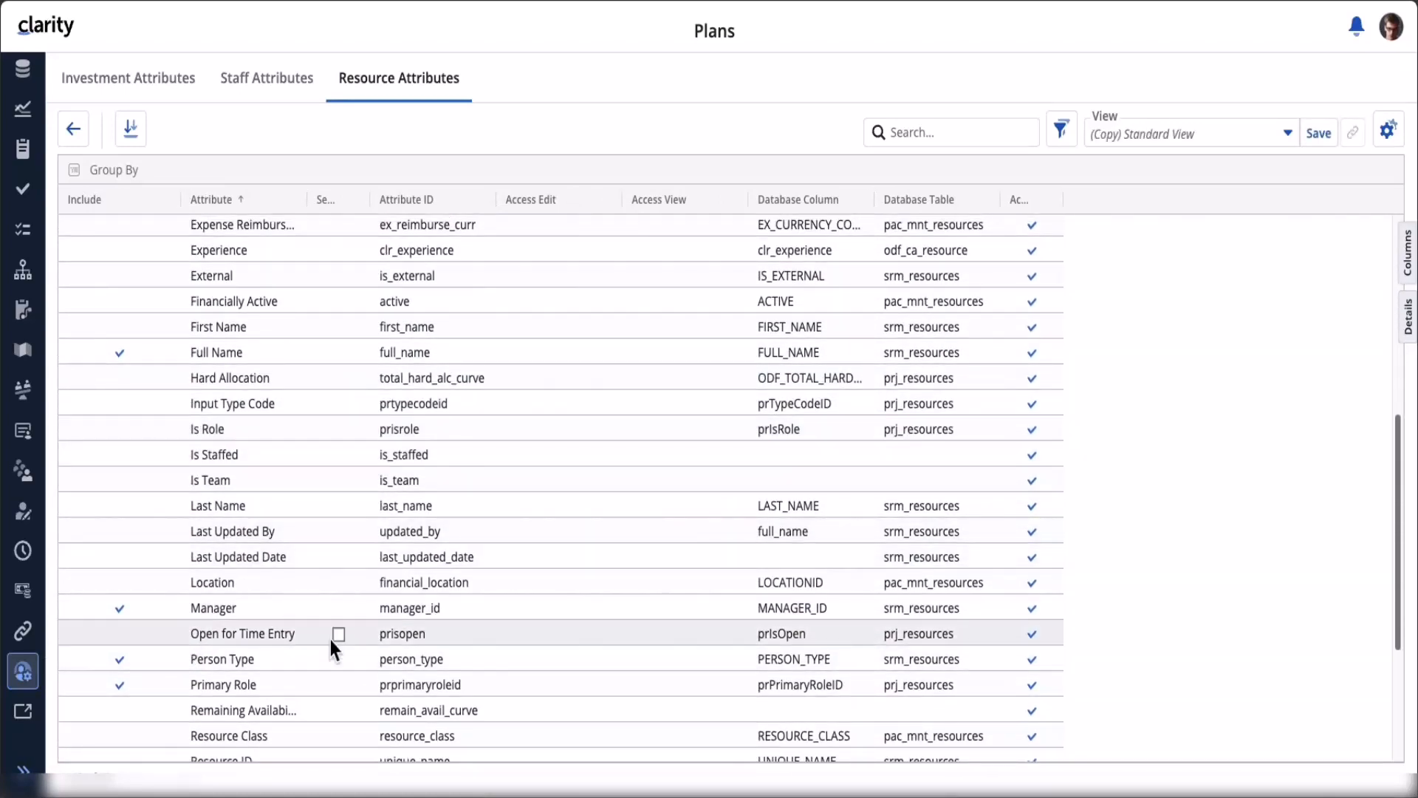
scroll(167, 542, down, 1)
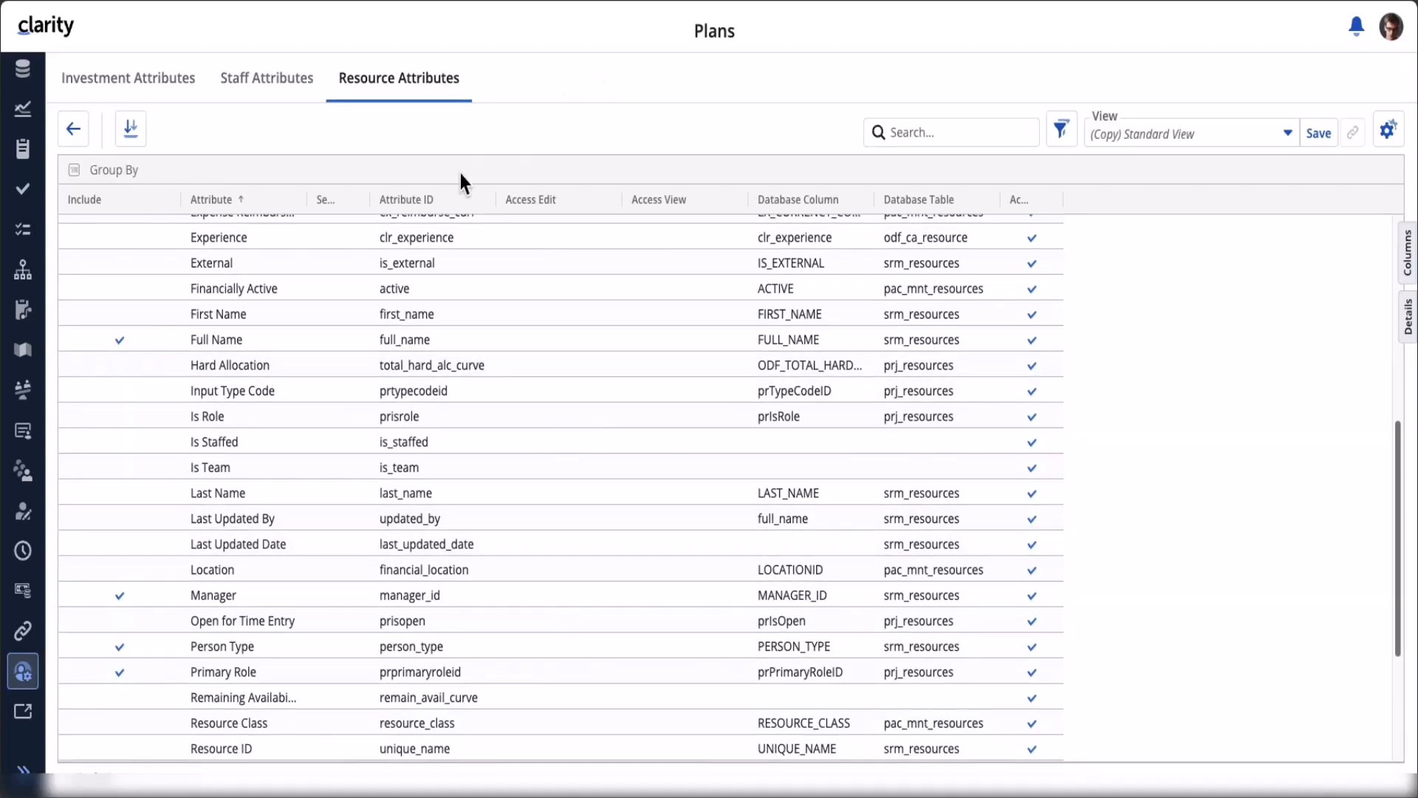
Open the All Groups plan and begin updating its structure from the OBS, keeping Subgroup as the lowest level with descendant investments included.
click(23, 389)
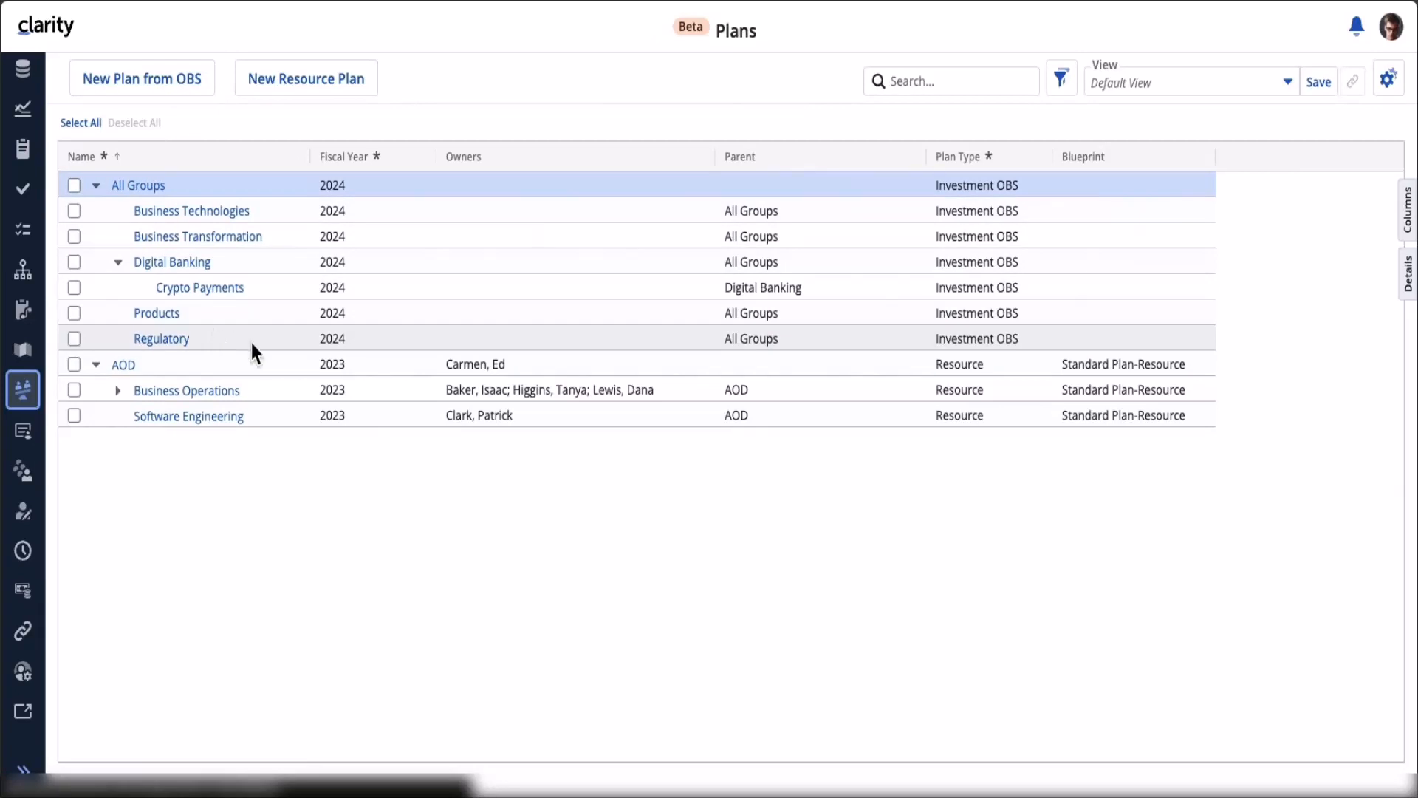
click(135, 187)
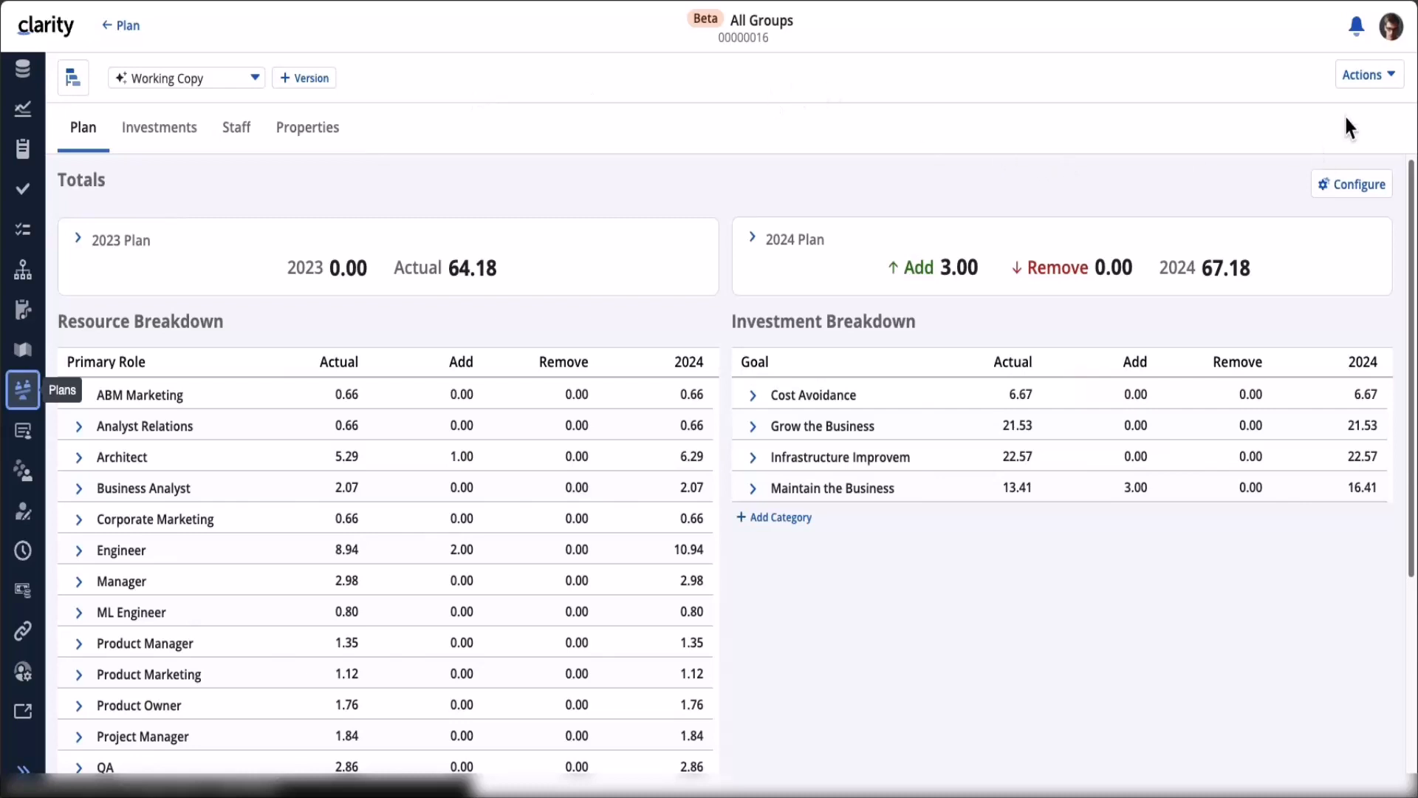
click(1387, 77)
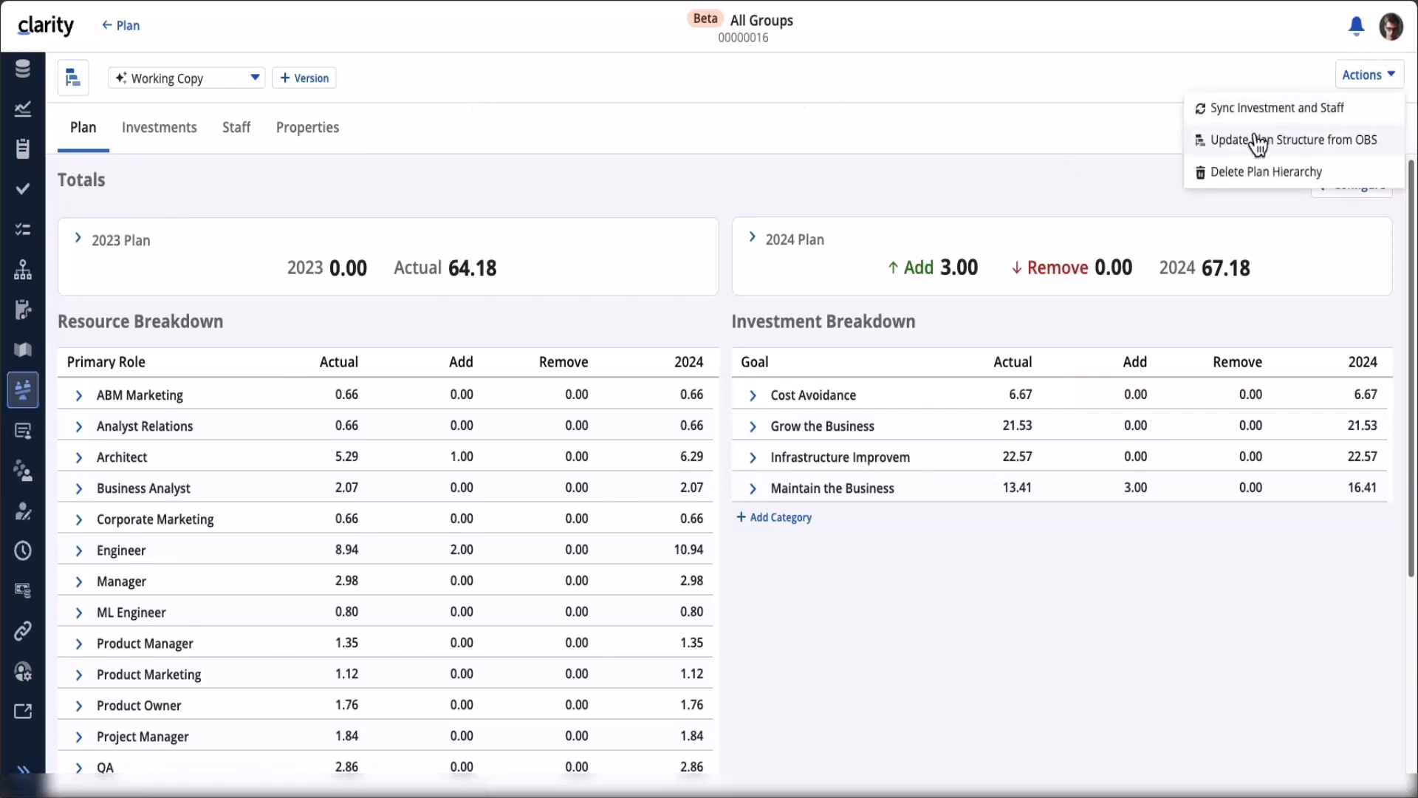
click(1335, 140)
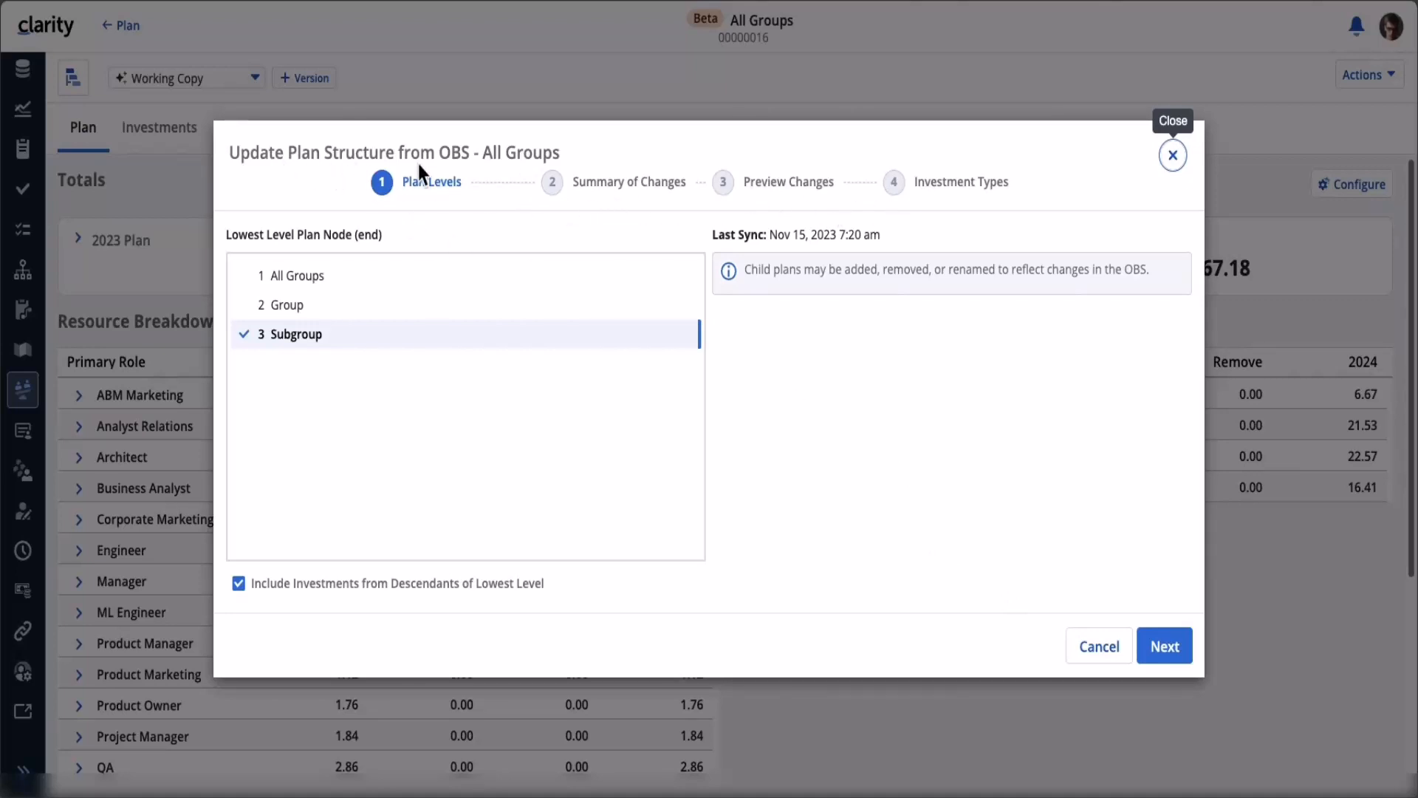
click(1164, 648)
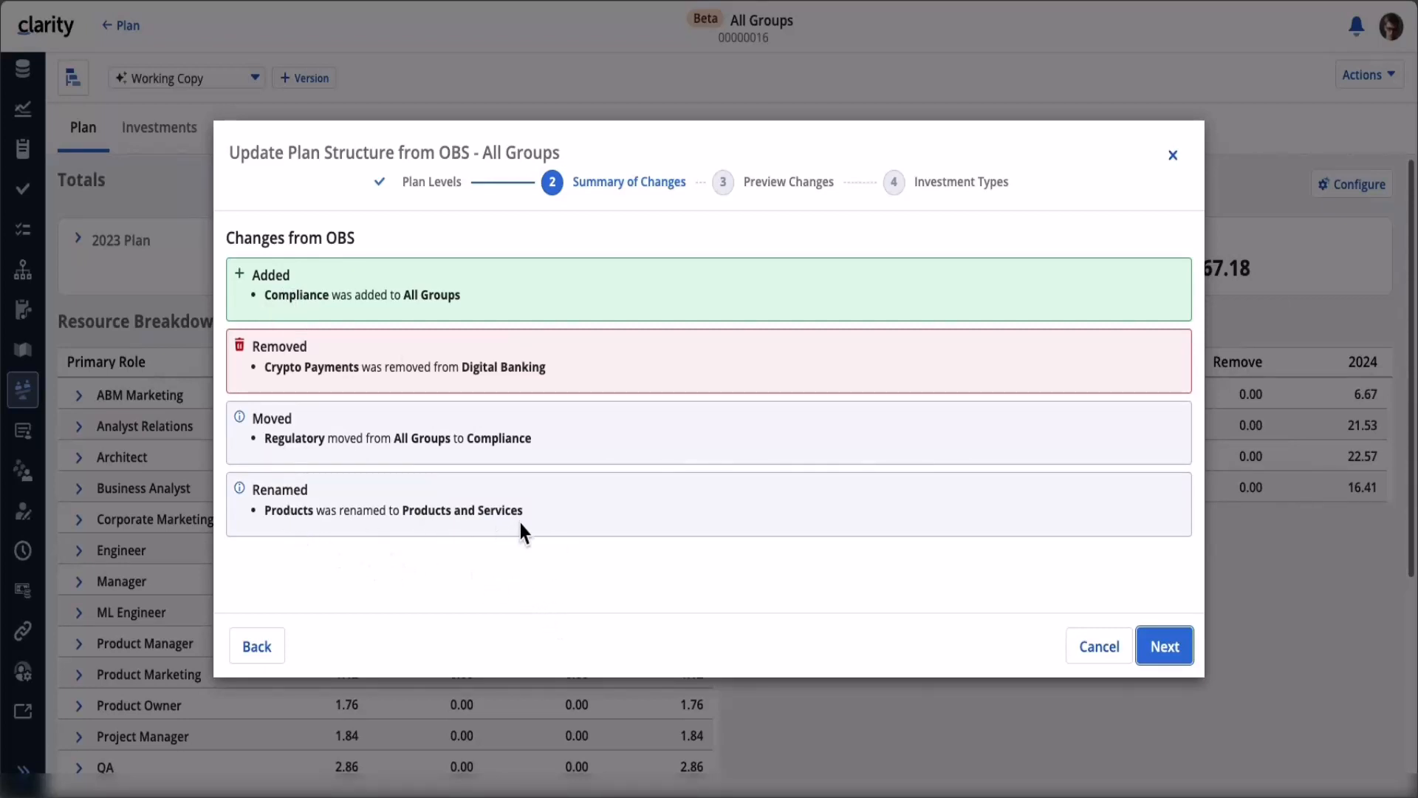
Preview the new plan structure with Compliance expanded, and apply the update with investment and staff records synced for all investment types.
click(1168, 654)
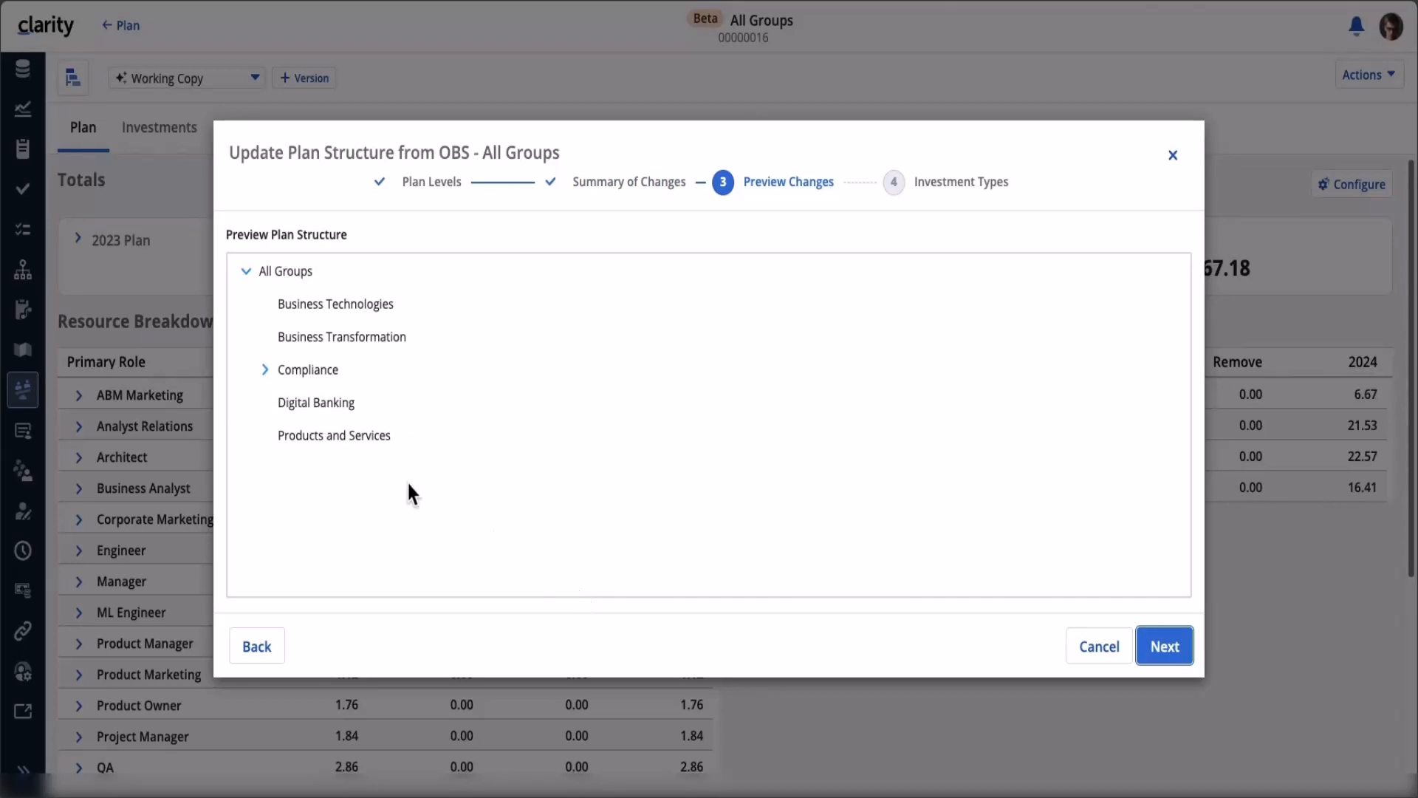
click(265, 370)
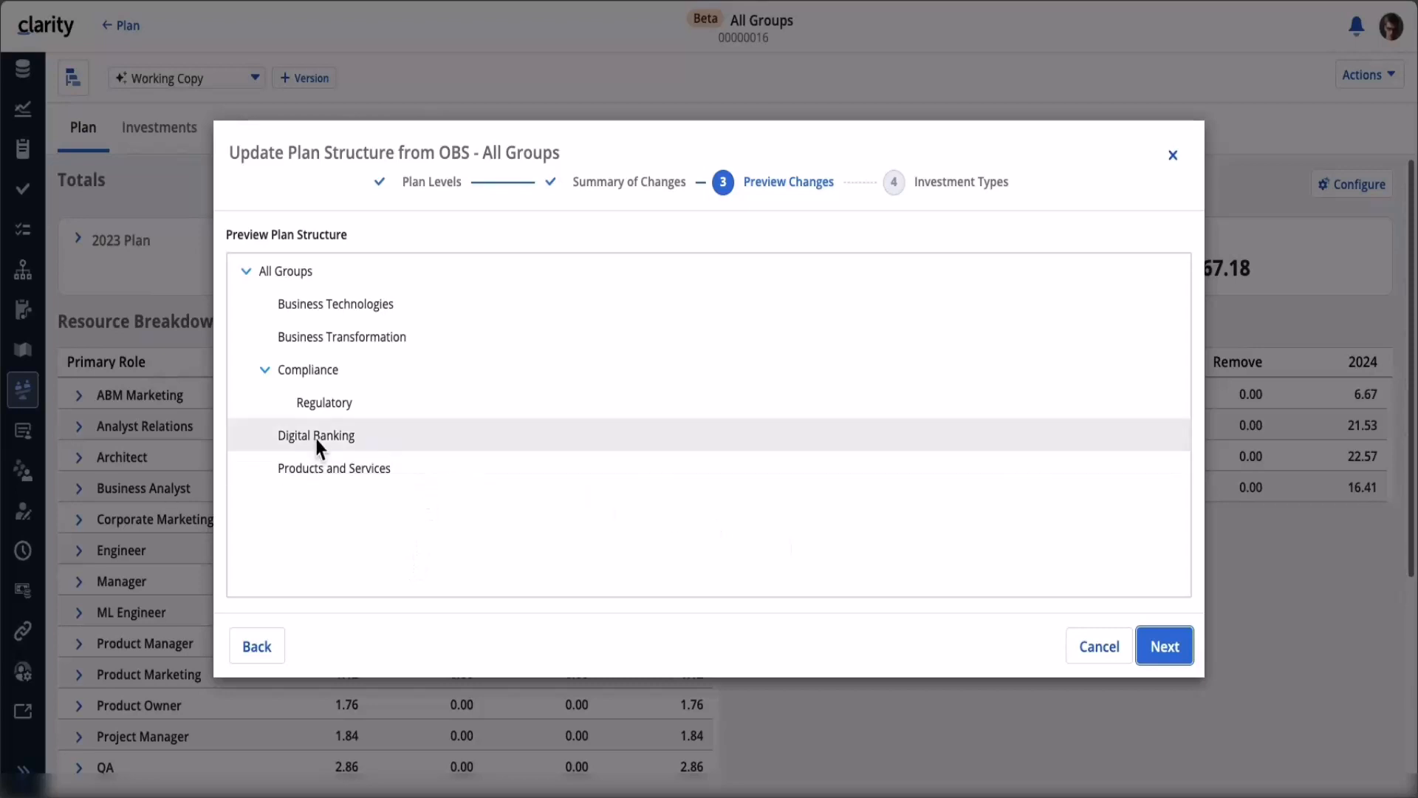
click(1169, 647)
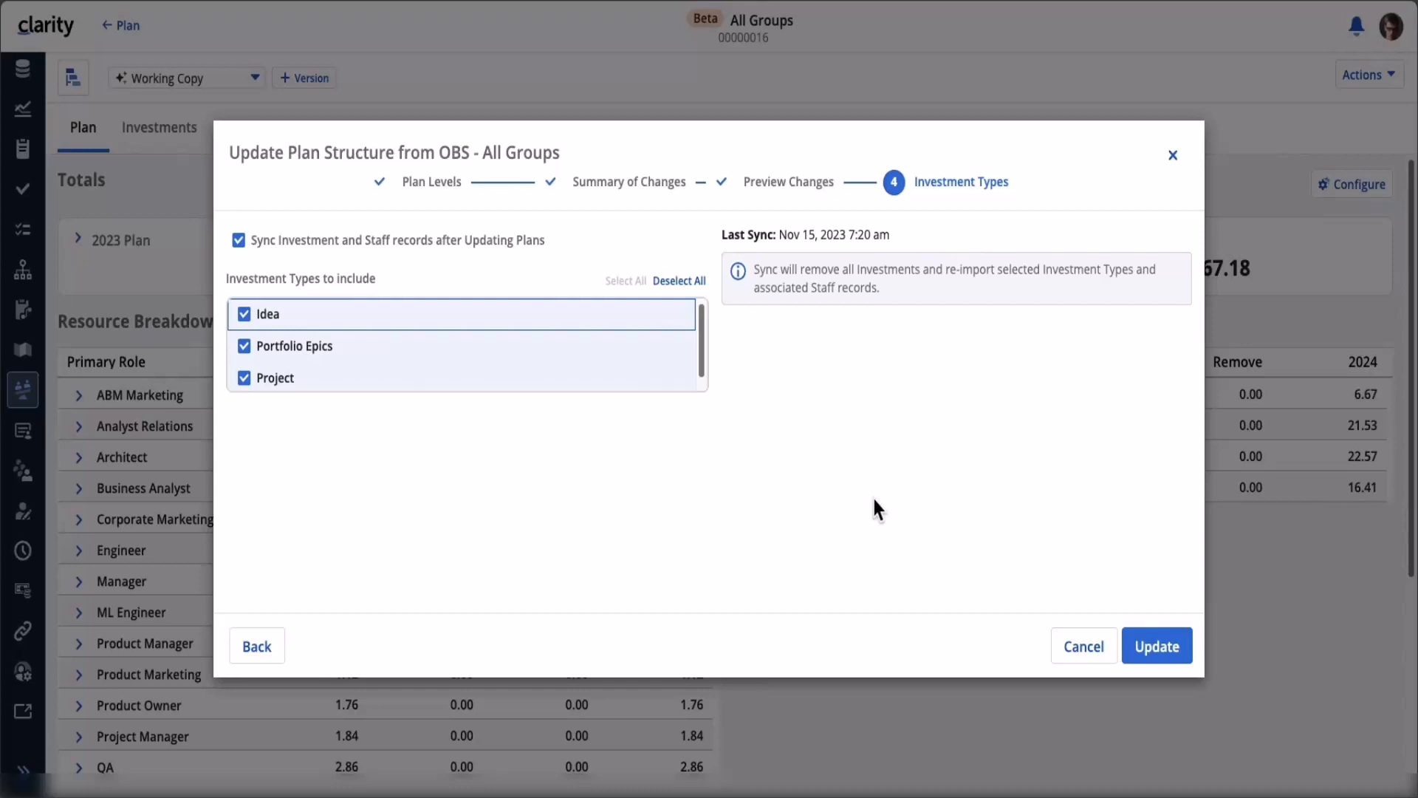
click(1163, 653)
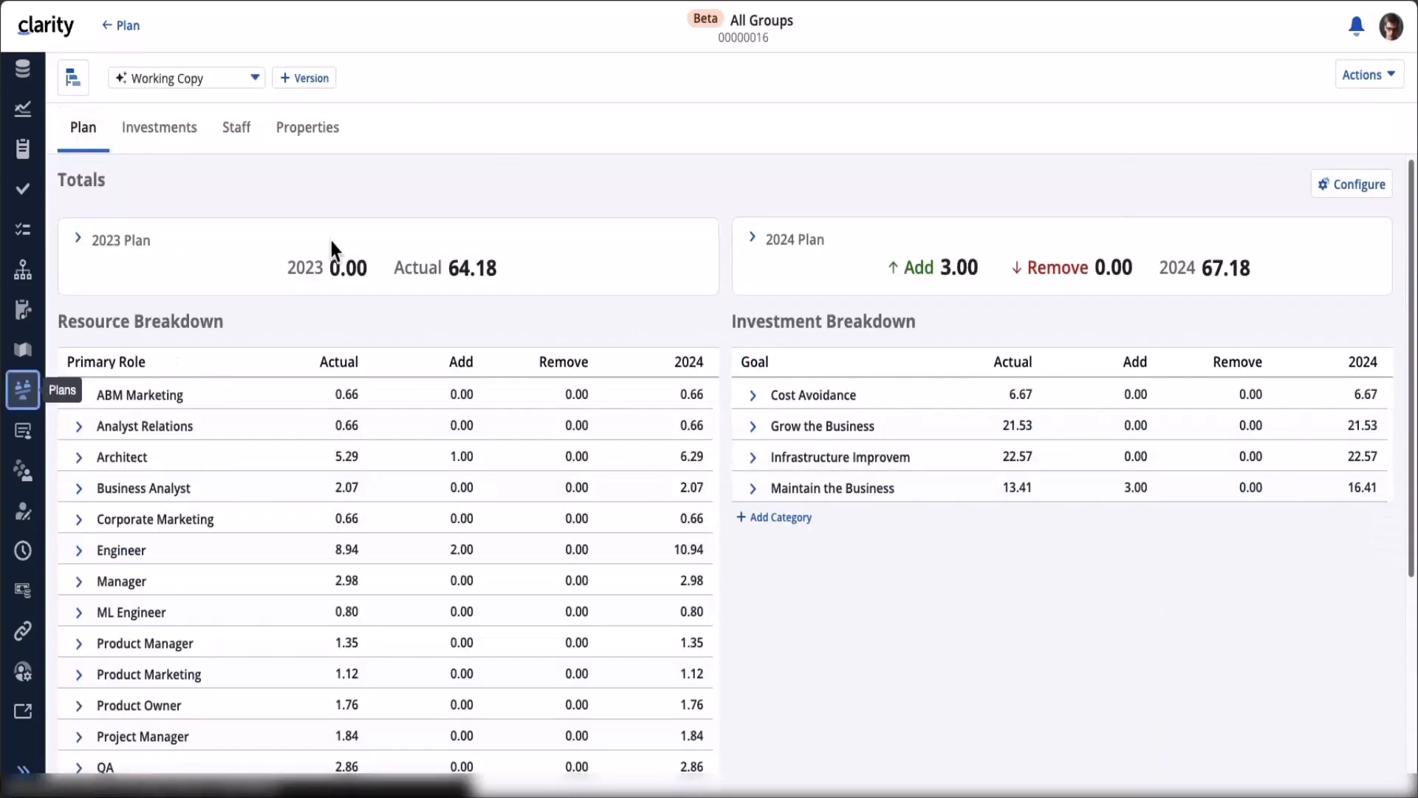
Show the All Groups plan hierarchy to review its updated structure, and close it.
click(72, 80)
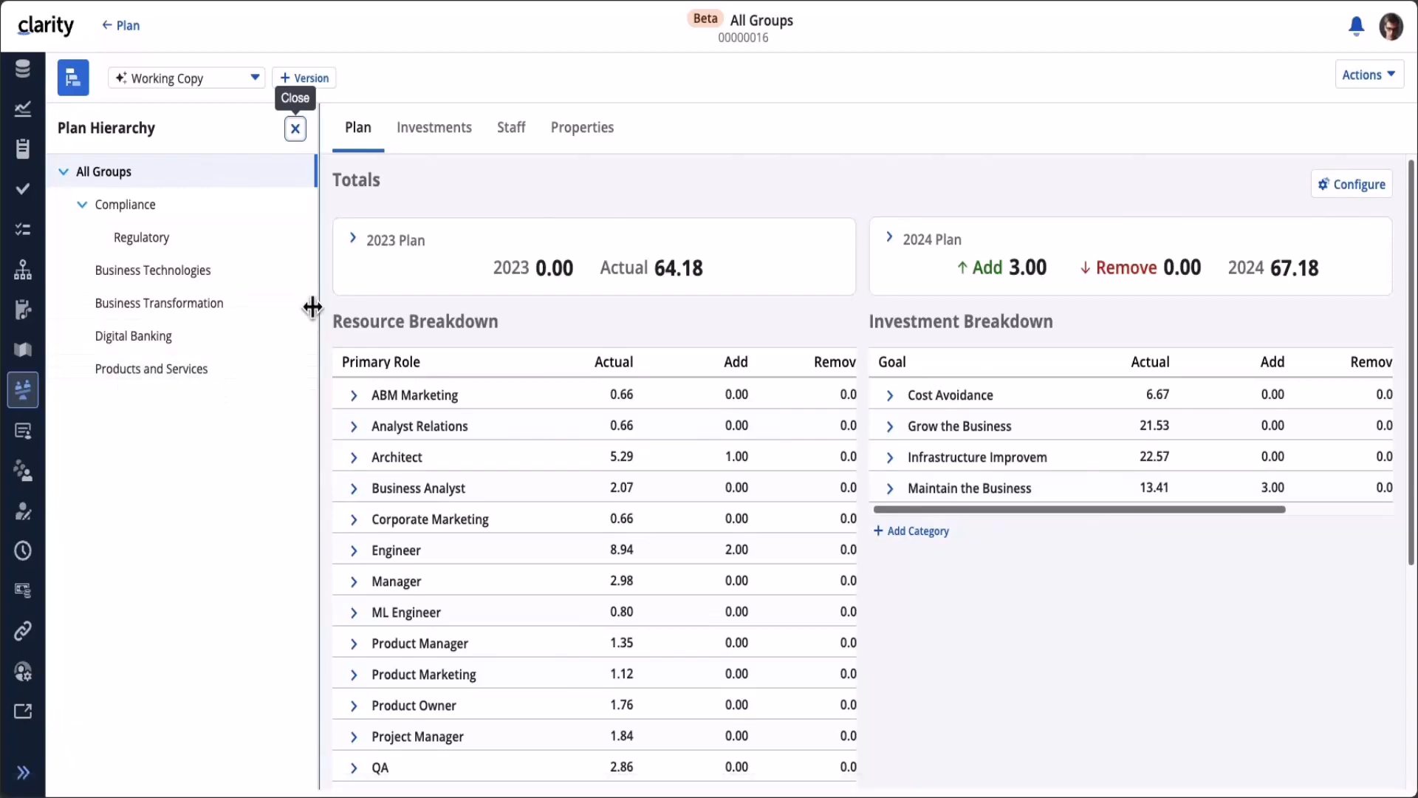
click(295, 130)
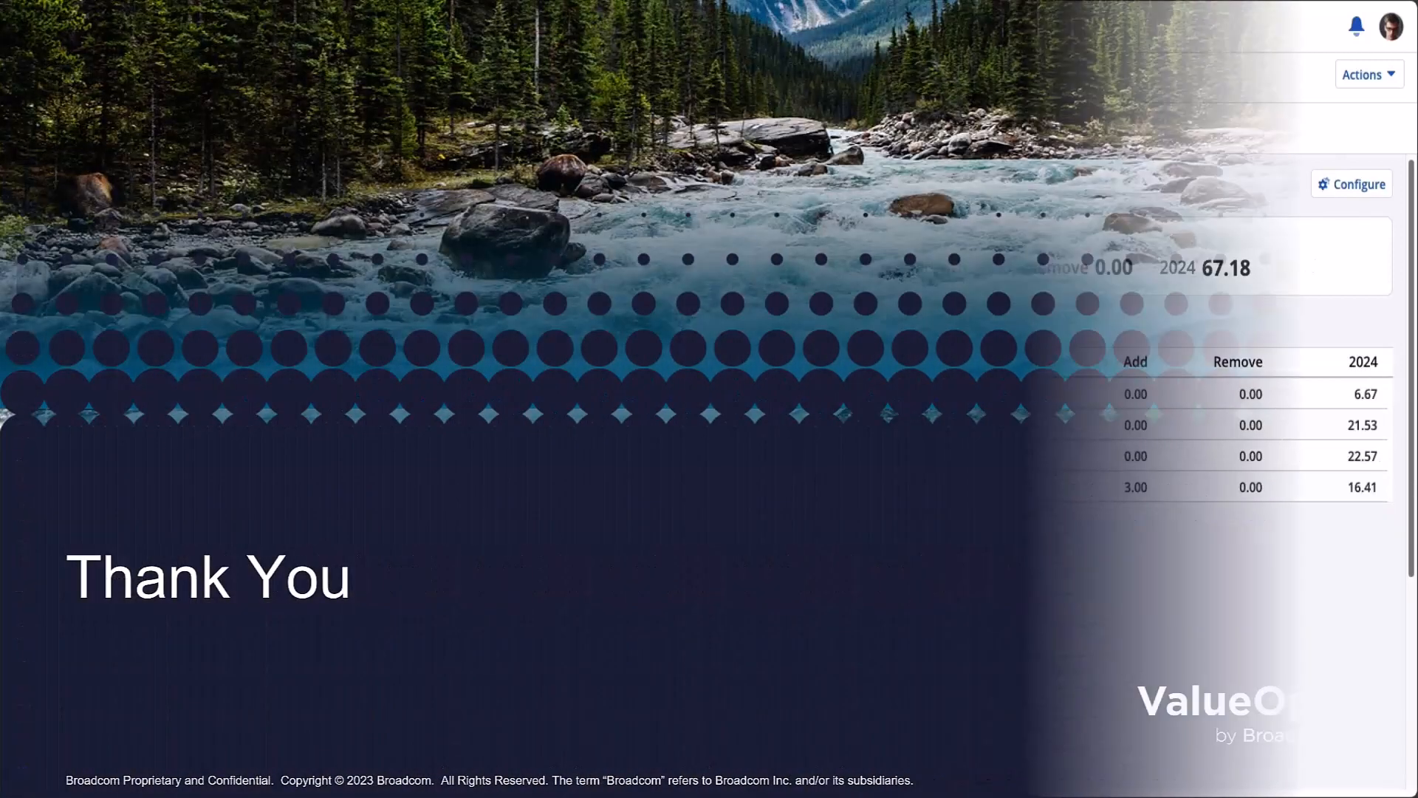